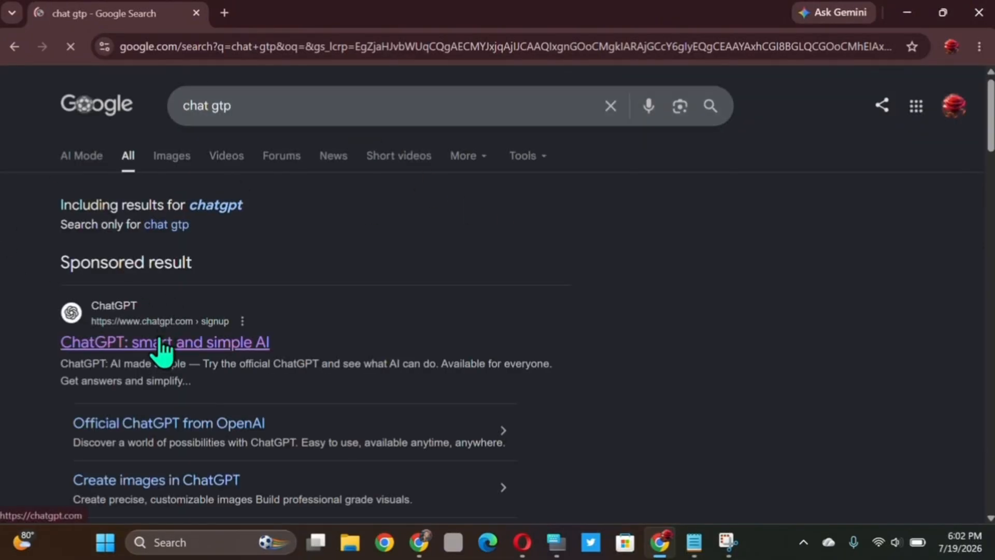
- Open ChatGPT from the search results, dismiss the new Voice notice, and send the greeting "hi"
{"action": "left_click", "coordinate": [160, 341]}
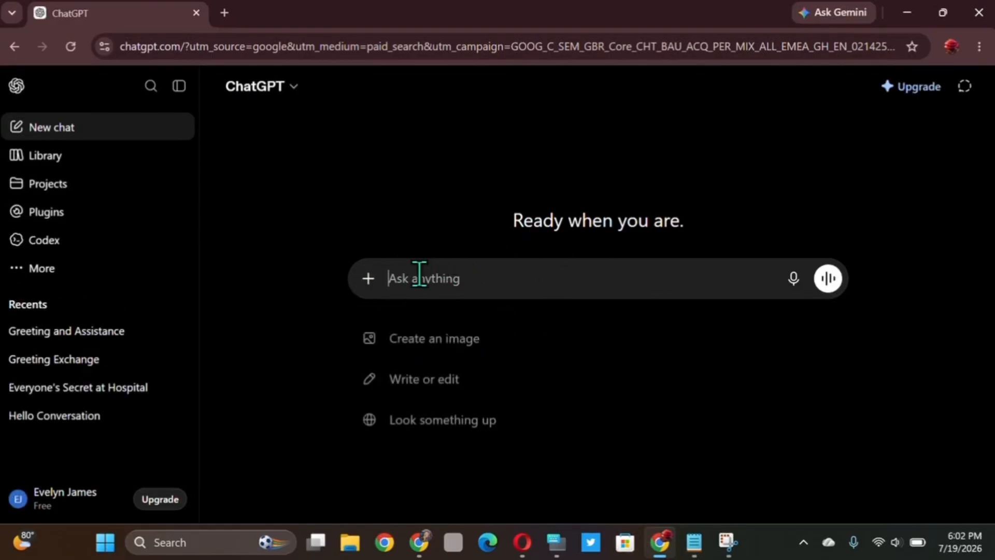
{"action": "left_click", "coordinate": [573, 341]}
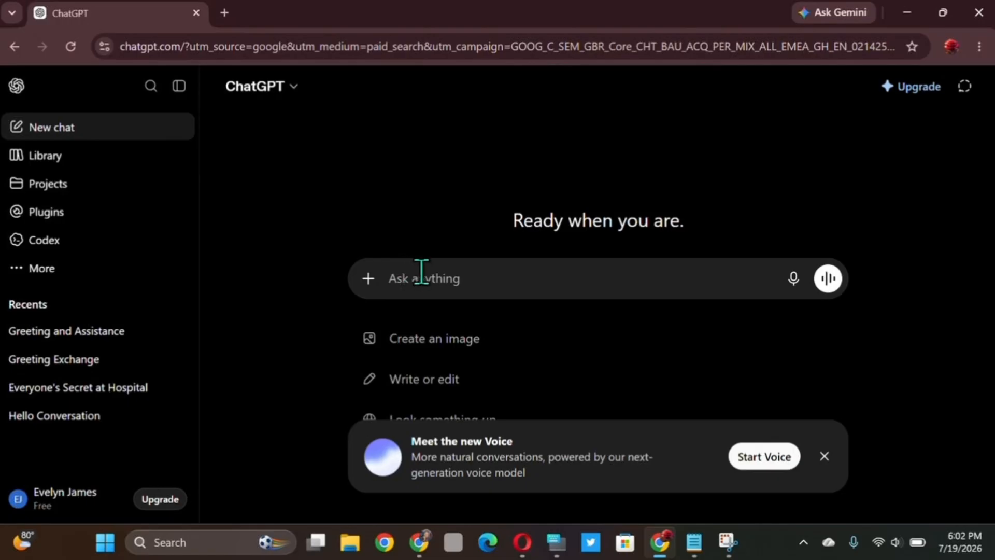
{"action": "left_click", "coordinate": [822, 456]}
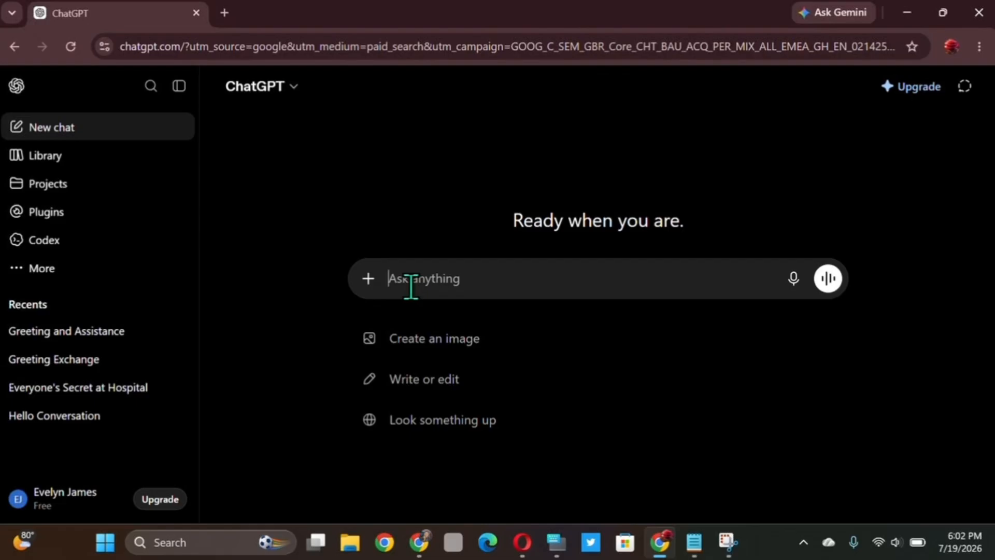
{"action": "type", "text": "hi"}
{"action": "key", "text": "Return"}
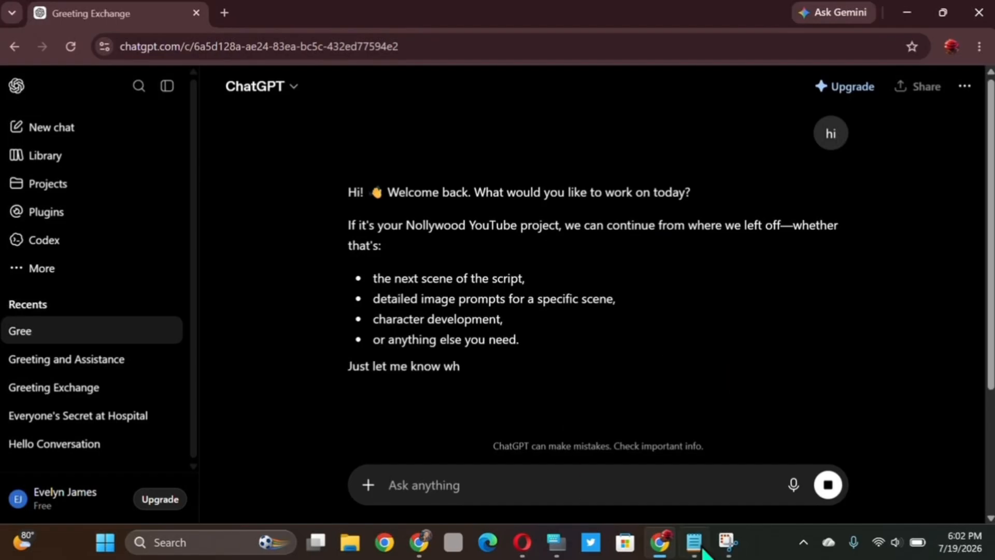
- Switch to the AI Podcast.txt notes in Notepad and change the prophet's age in the church auditorium image prompt to late 60s
{"action": "mouse_move", "coordinate": [703, 552]}
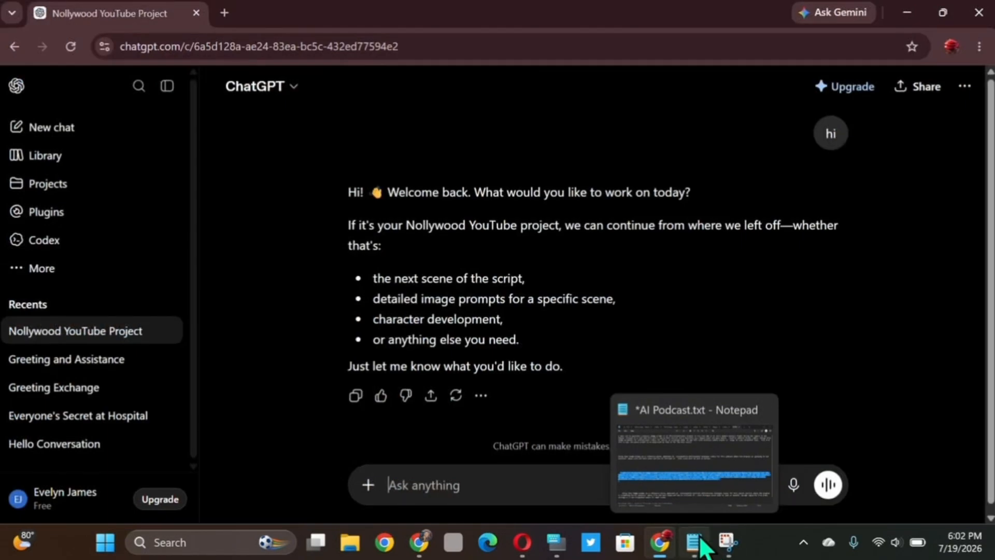
{"action": "left_click", "coordinate": [701, 540]}
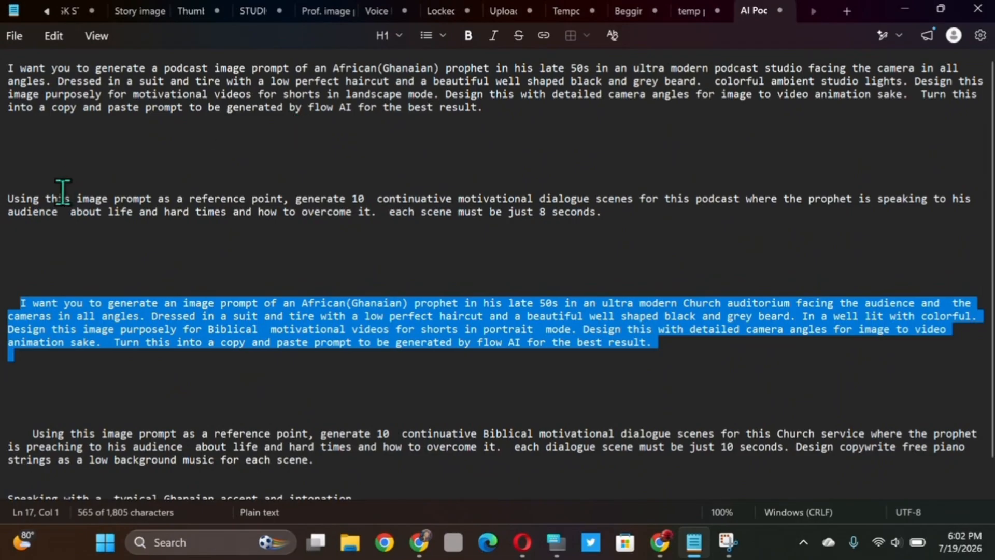
{"action": "left_click", "coordinate": [546, 304]}
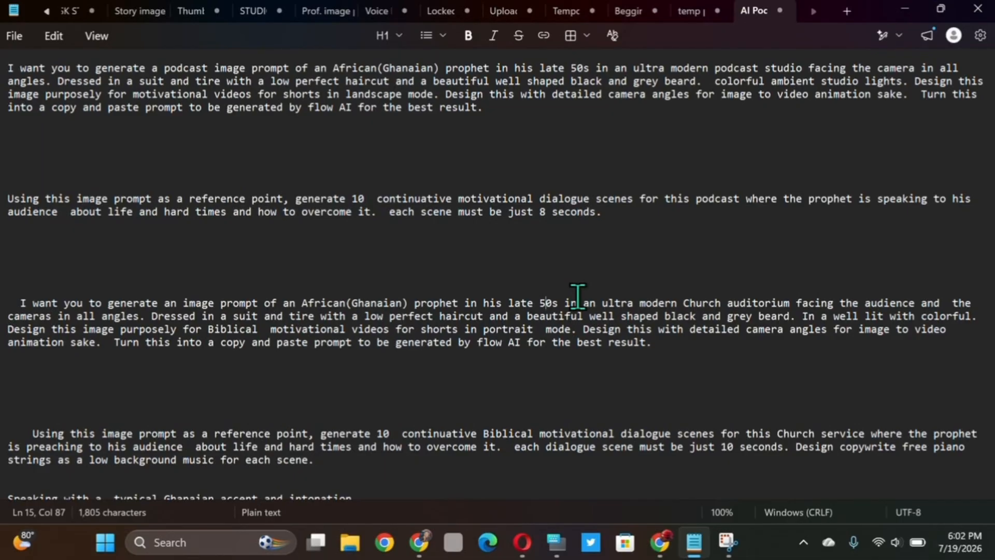
{"action": "key", "text": "BackSpace"}
{"action": "type", "text": "6"}
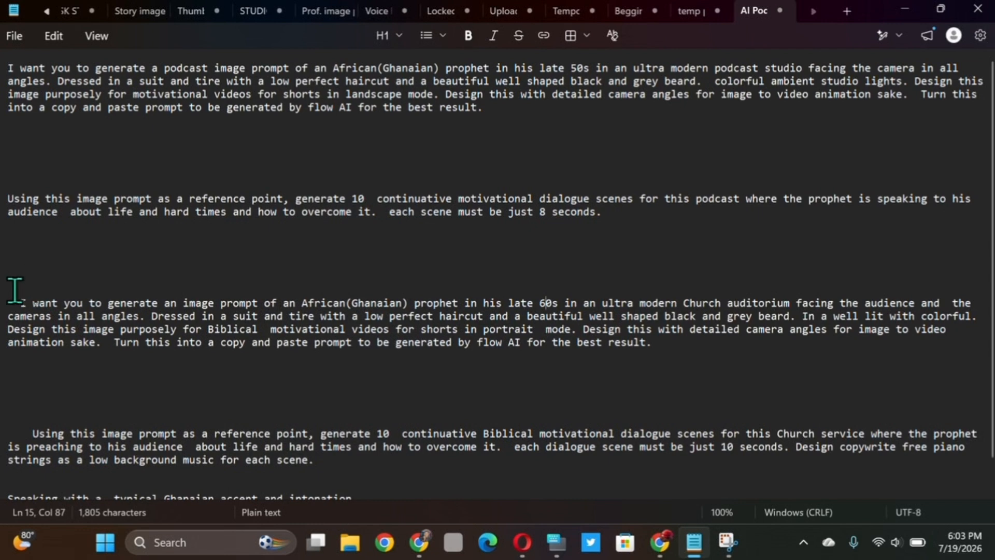
- Copy the church auditorium image prompt from Notepad into the ChatGPT conversation and send it
{"action": "left_click_drag", "start_coordinate": [14, 290], "coordinate": [69, 378]}
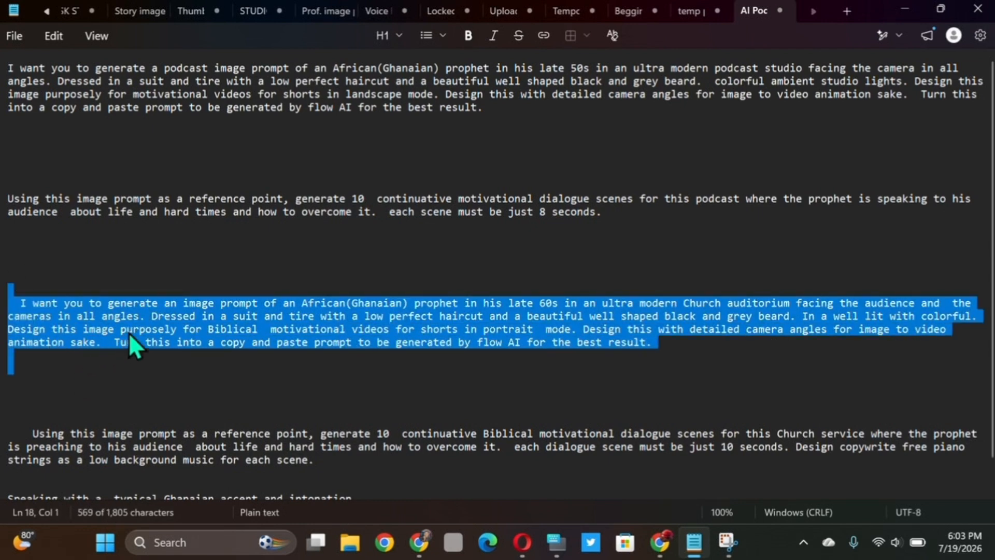
{"action": "right_click", "coordinate": [142, 319]}
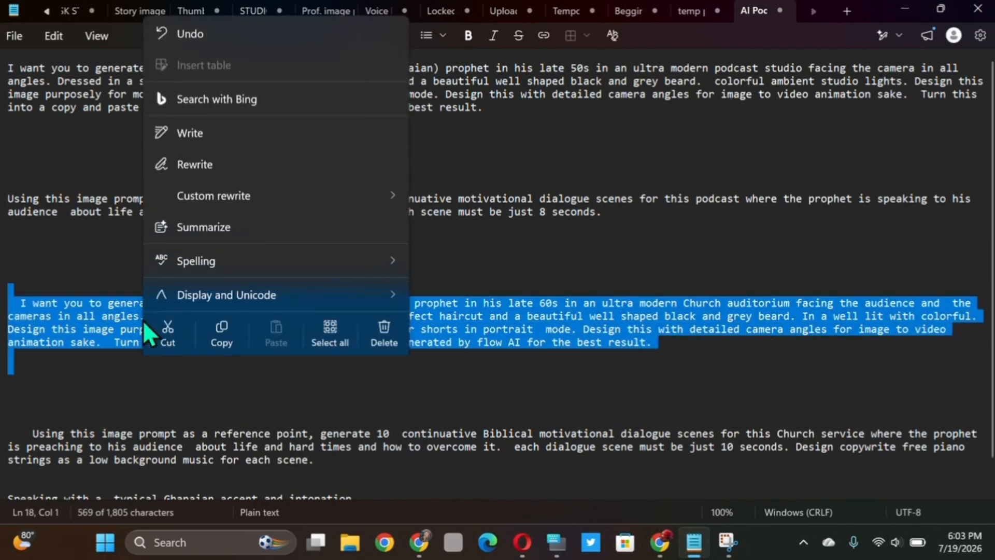
{"action": "left_click", "coordinate": [236, 322]}
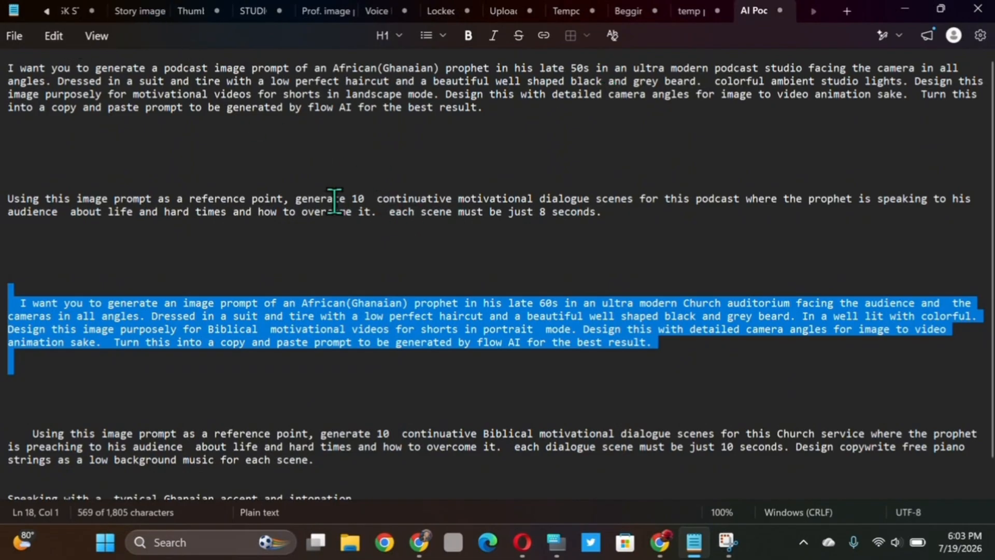
{"action": "left_click", "coordinate": [906, 12]}
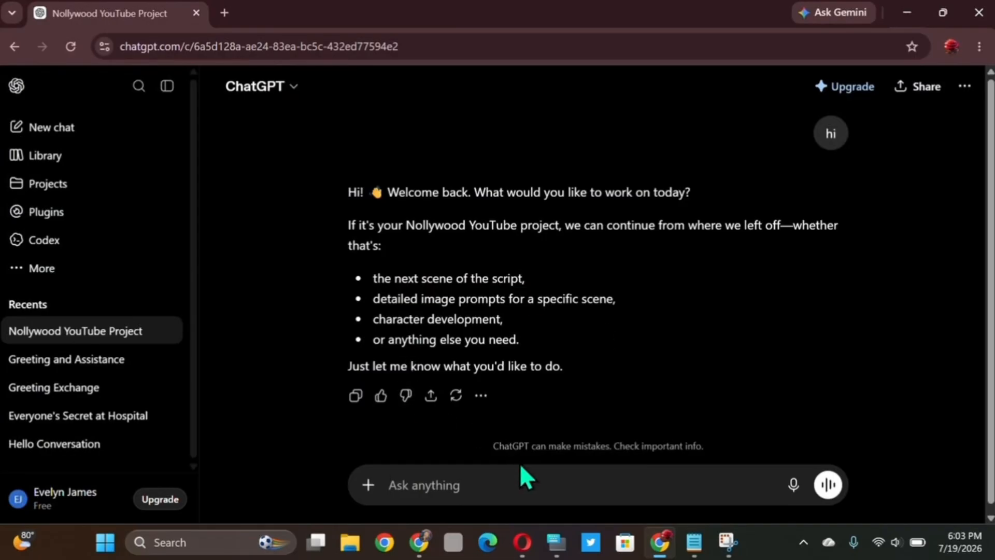
{"action": "right_click", "coordinate": [443, 478]}
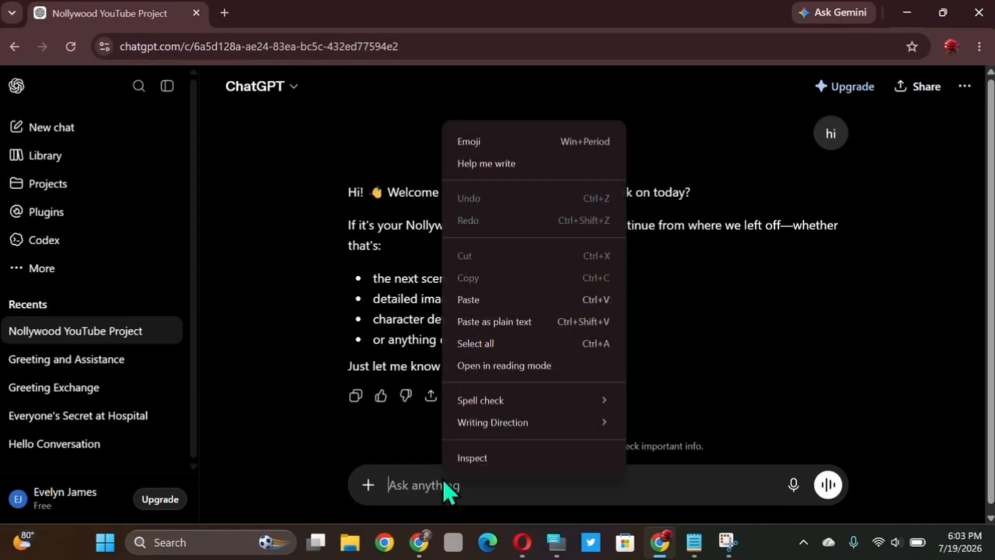
{"action": "left_click", "coordinate": [461, 300]}
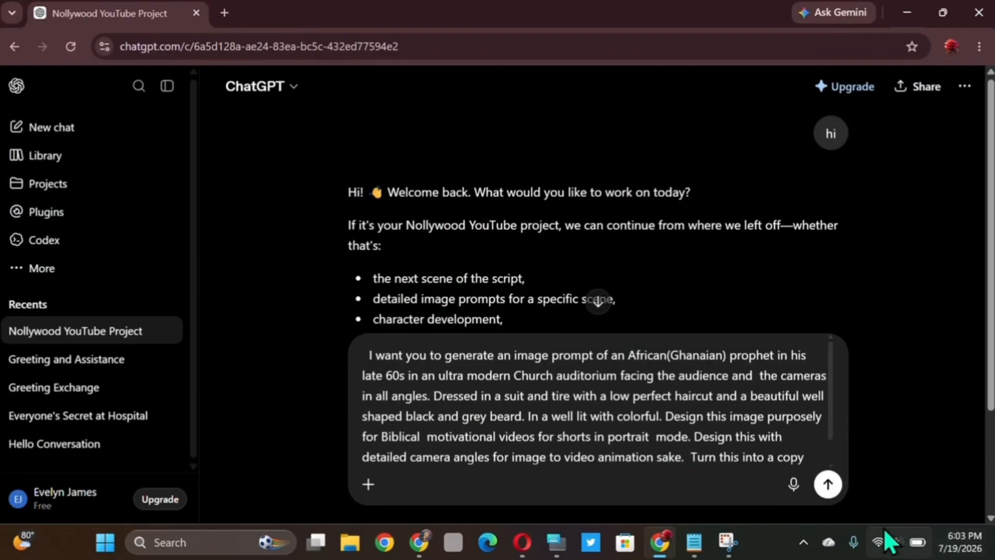
{"action": "left_click", "coordinate": [828, 484]}
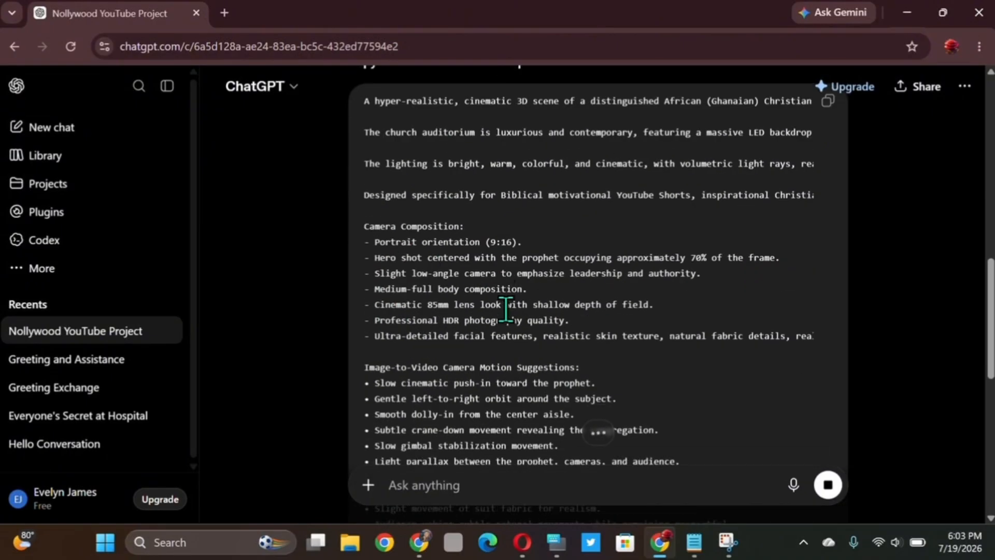
- Copy the generated Flow AI prompt from the code block in ChatGPT's reply
{"action": "scroll", "coordinate": [506, 311], "scroll_direction": "up", "scroll_amount": 8}
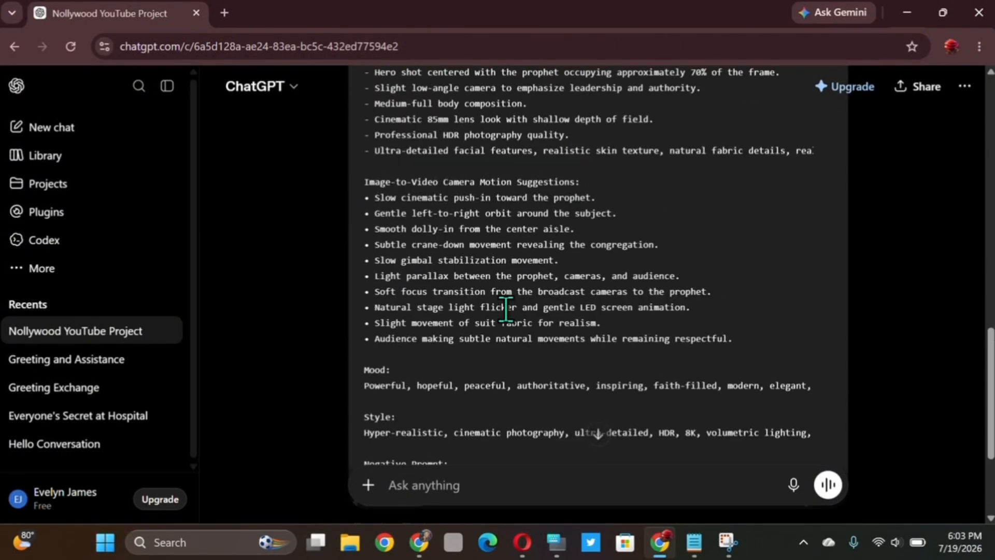
{"action": "scroll", "coordinate": [505, 309], "scroll_direction": "up", "scroll_amount": 2}
{"action": "scroll", "coordinate": [505, 309], "scroll_direction": "down", "scroll_amount": 1}
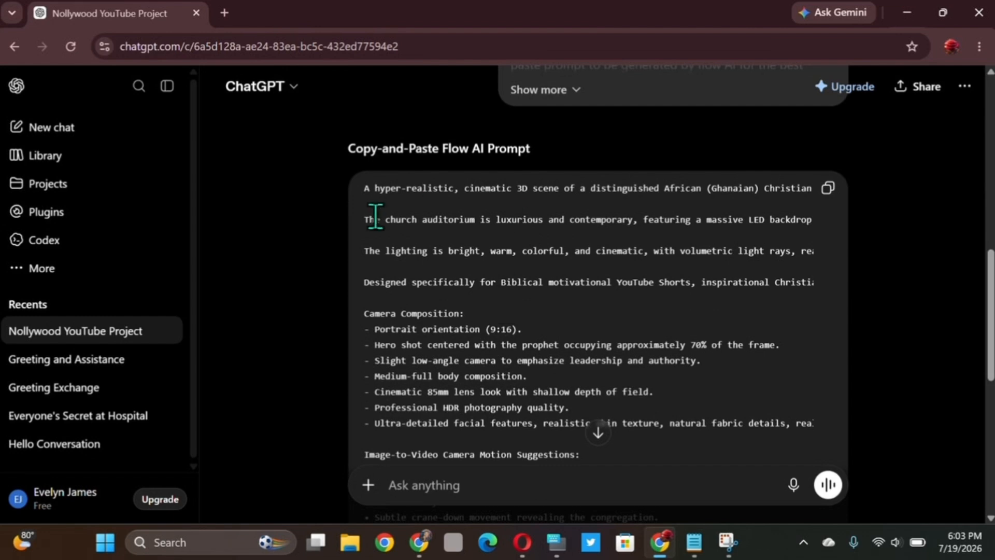
{"action": "left_click", "coordinate": [828, 192]}
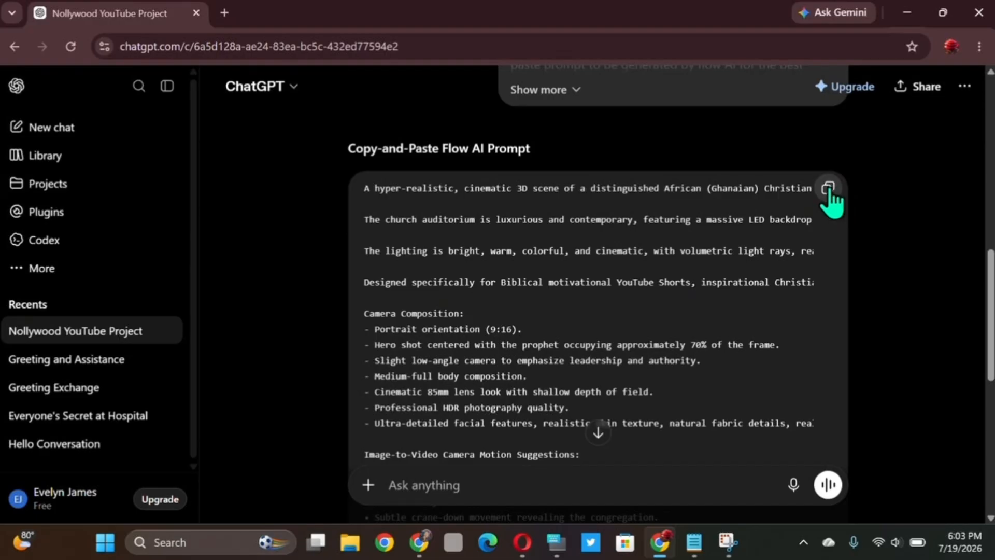
- Open Google Flow in a new browser tab using the earlier "flow ai" search and create a new project
{"action": "left_click", "coordinate": [226, 13]}
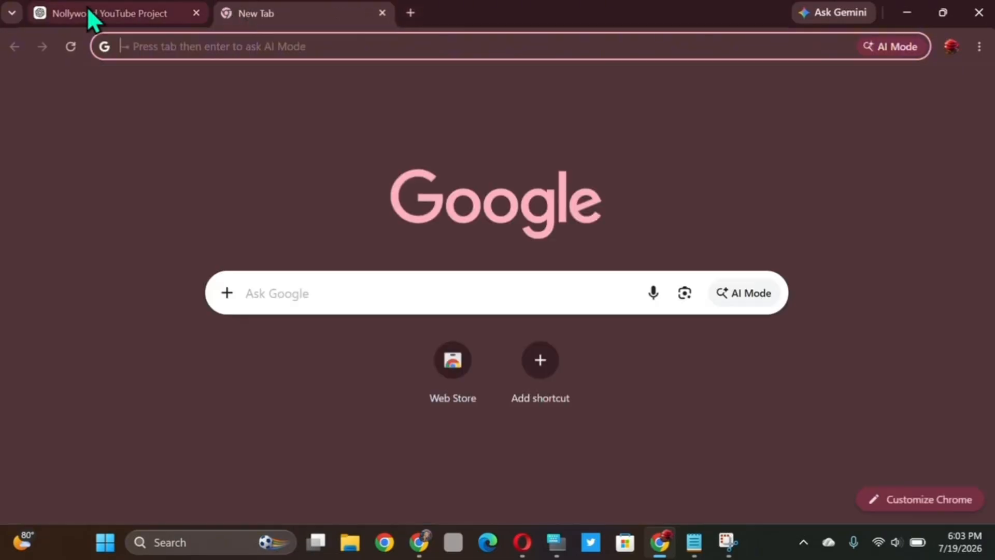
{"action": "left_click", "coordinate": [122, 46]}
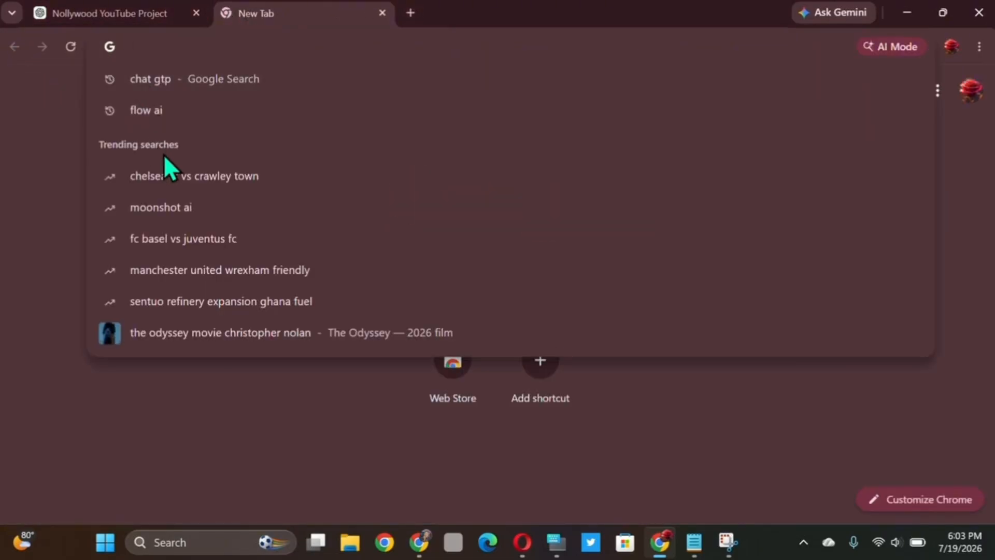
{"action": "left_click", "coordinate": [155, 111]}
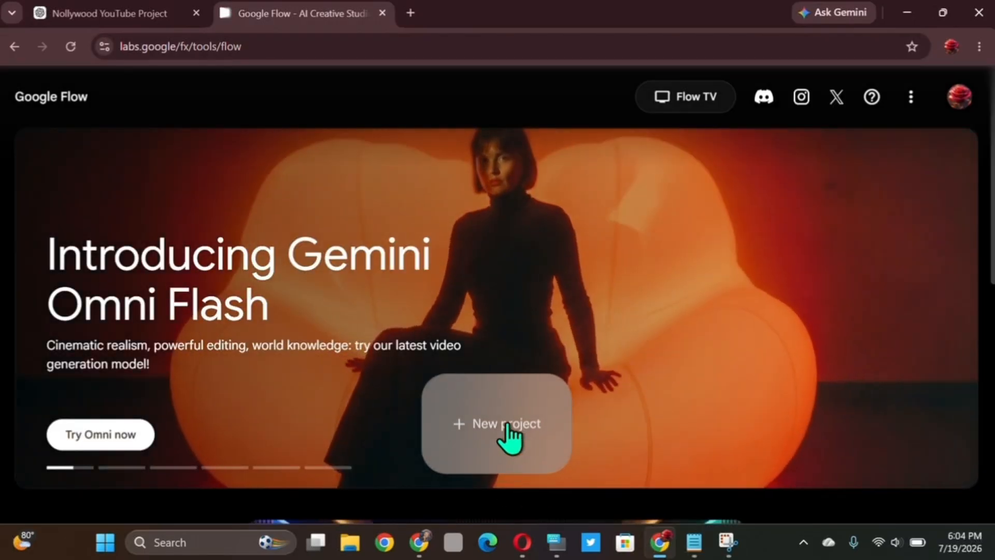
{"action": "left_click", "coordinate": [507, 425]}
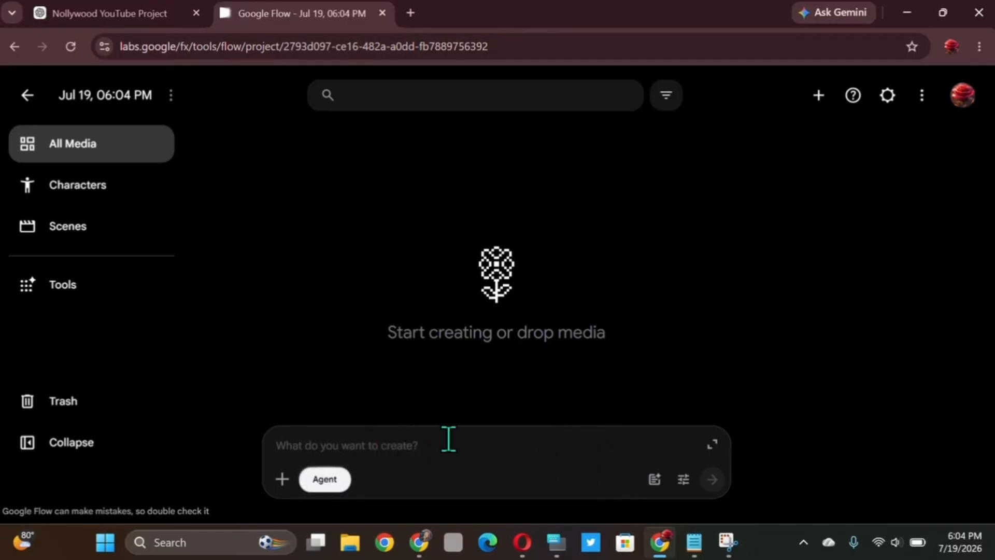
- Set the agent's default image generation aspect ratio to 9:16 and return to the project
{"action": "left_click", "coordinate": [684, 484]}
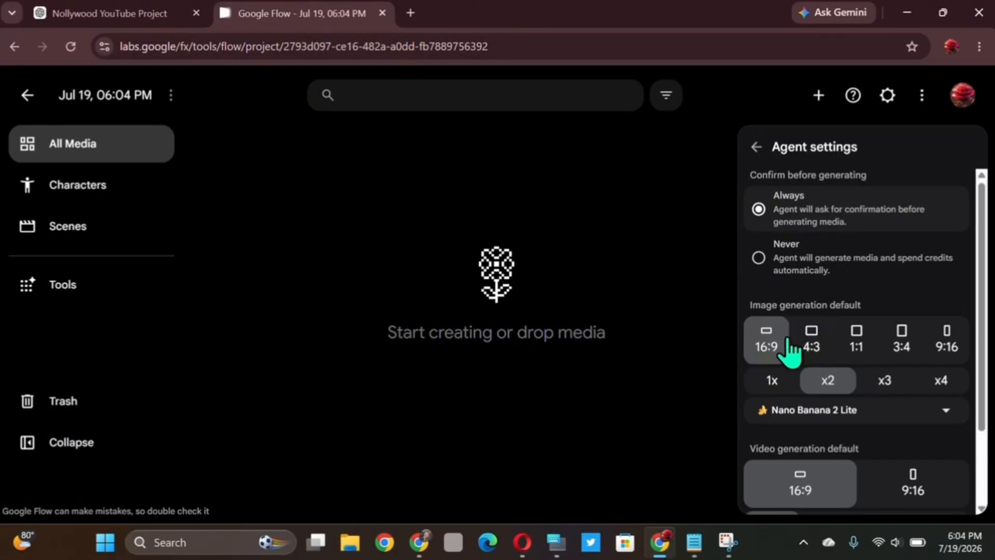
{"action": "left_click", "coordinate": [950, 348]}
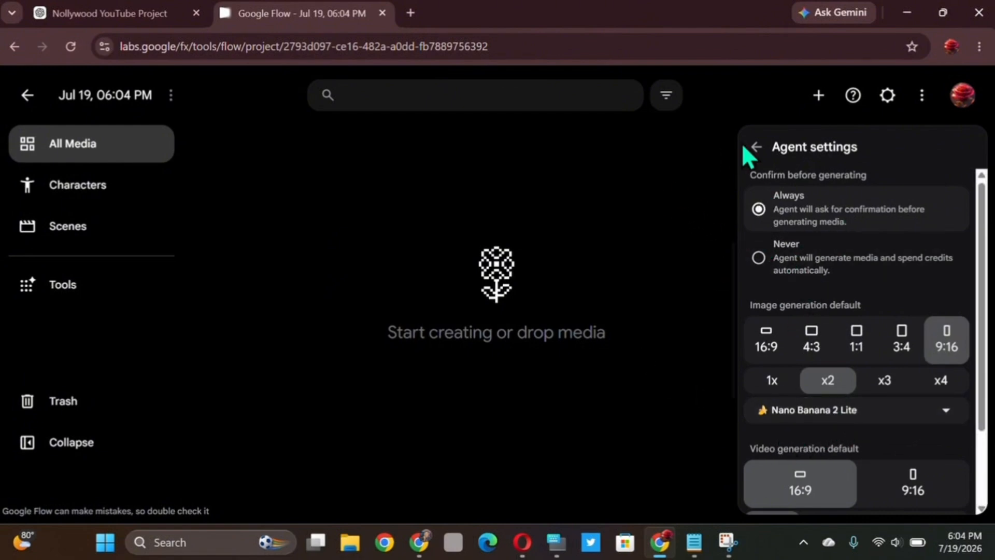
{"action": "left_click", "coordinate": [759, 149]}
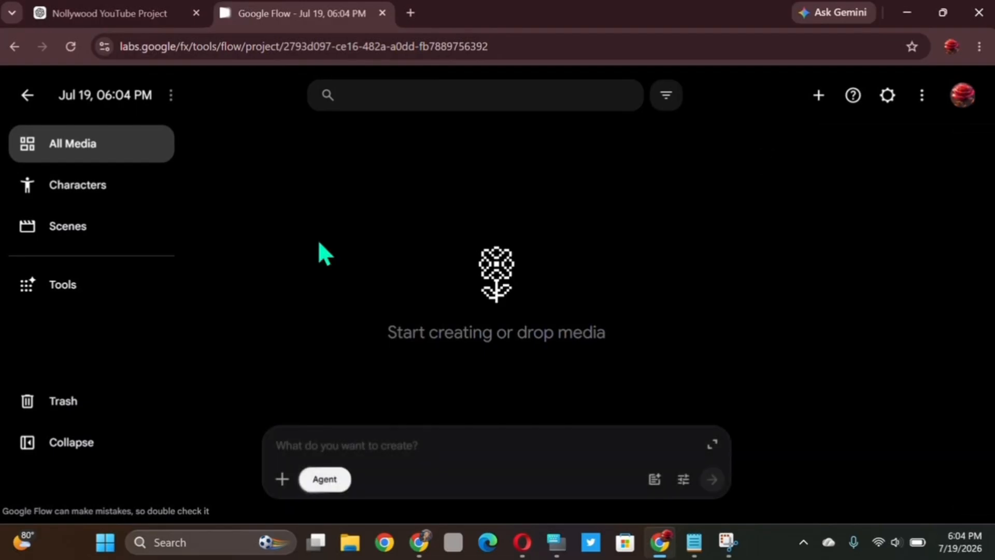
- Paste the copied prophet prompt into the Flow creation box, review it from the beginning, and submit it for generation
{"action": "right_click", "coordinate": [324, 444]}
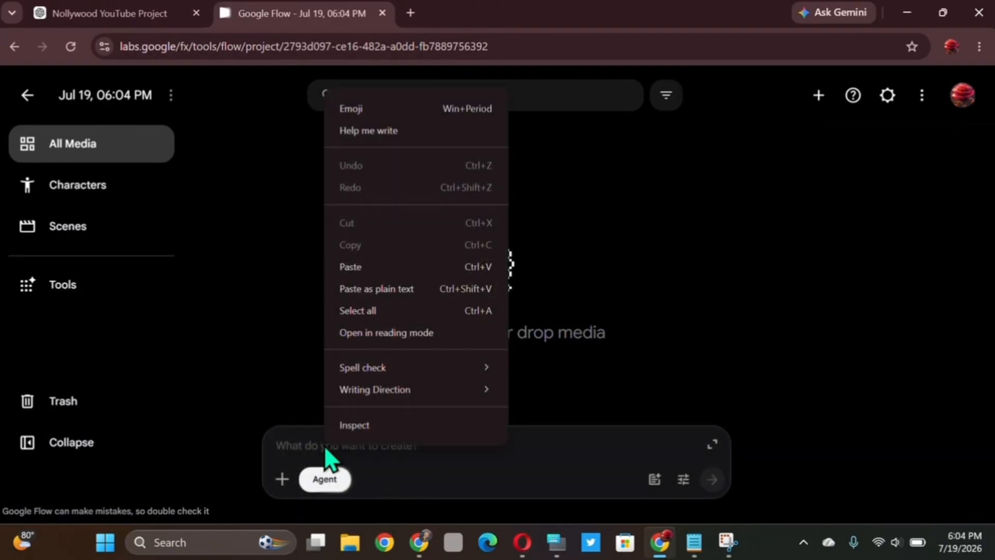
{"action": "left_click", "coordinate": [352, 266]}
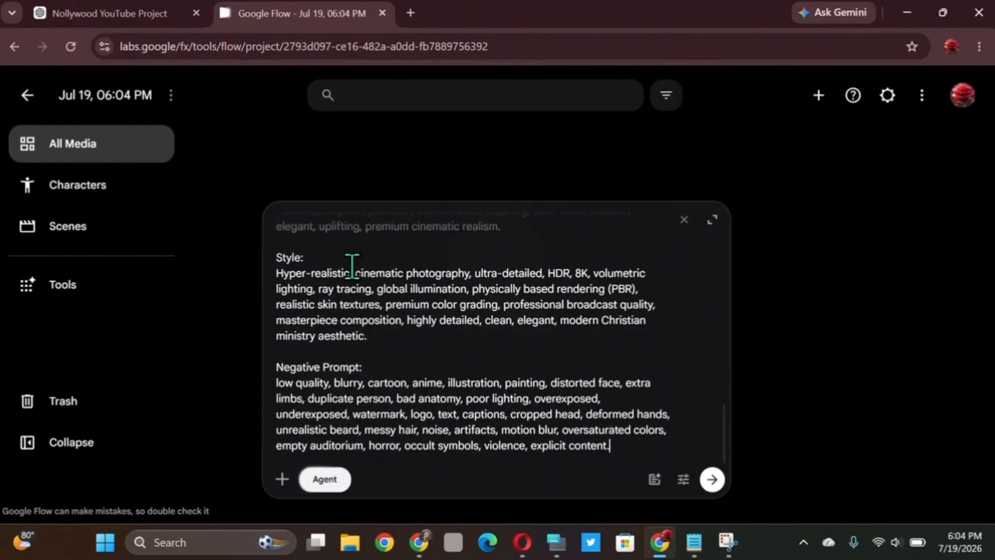
{"action": "scroll", "coordinate": [476, 415], "scroll_direction": "up", "scroll_amount": 10}
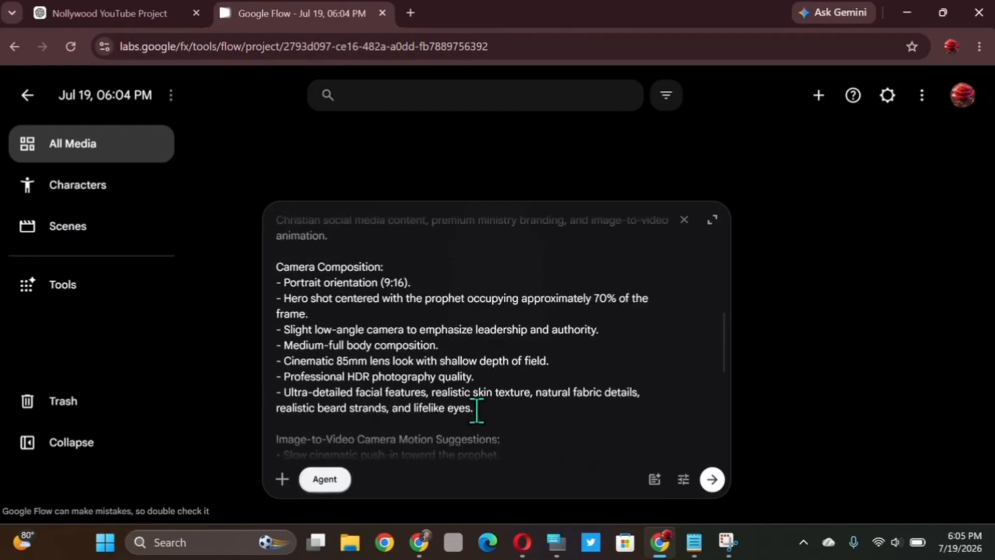
{"action": "left_click", "coordinate": [709, 480]}
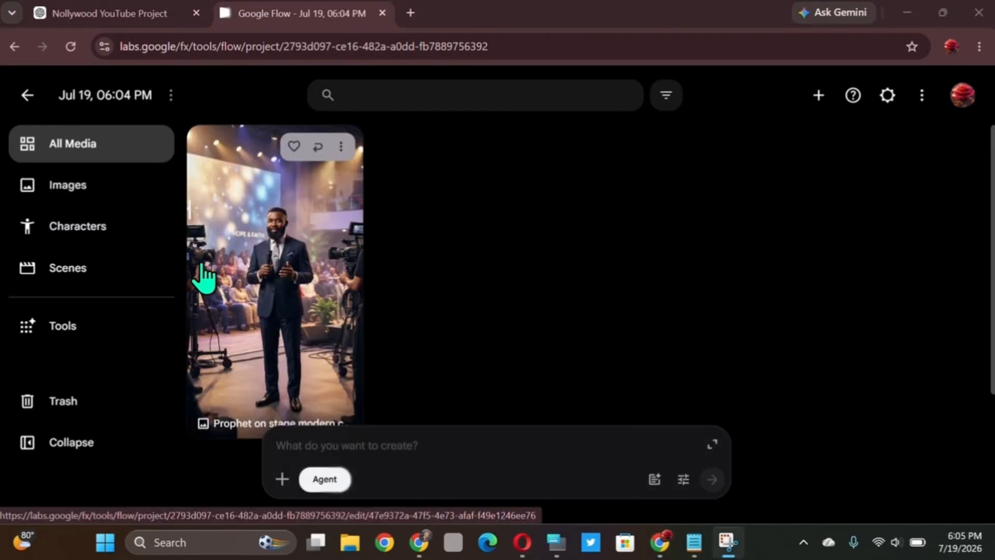
- Open the generated image of the prophet on stage, inspect it up close, and return to the project media
{"action": "left_click", "coordinate": [311, 226]}
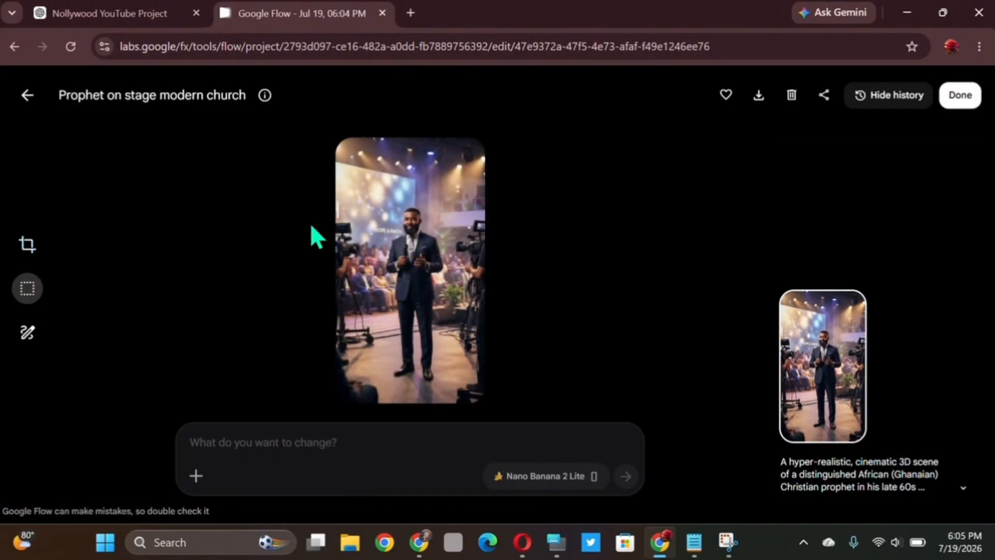
{"action": "scroll", "coordinate": [431, 257], "scroll_direction": "up", "scroll_amount": 5}
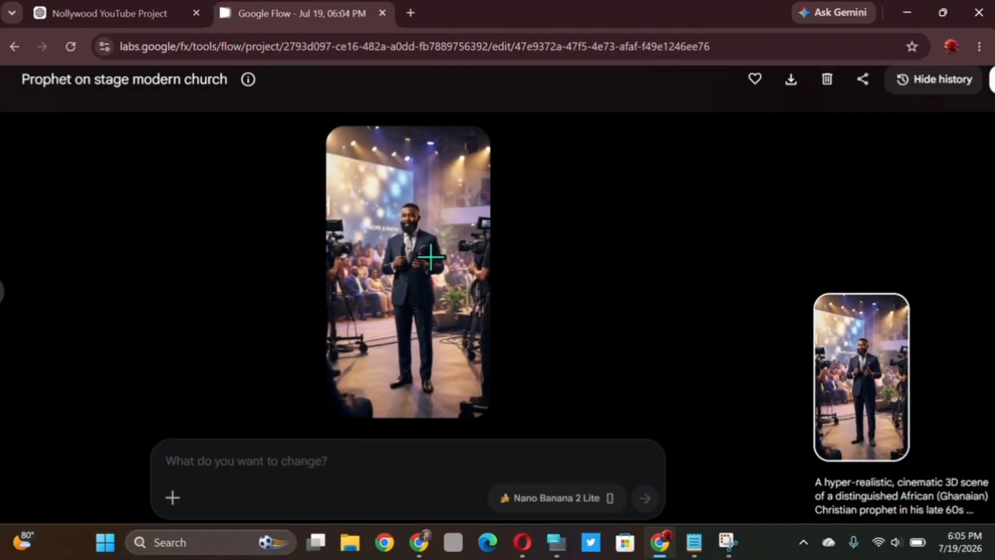
{"action": "scroll", "coordinate": [431, 257], "scroll_direction": "down", "scroll_amount": 4}
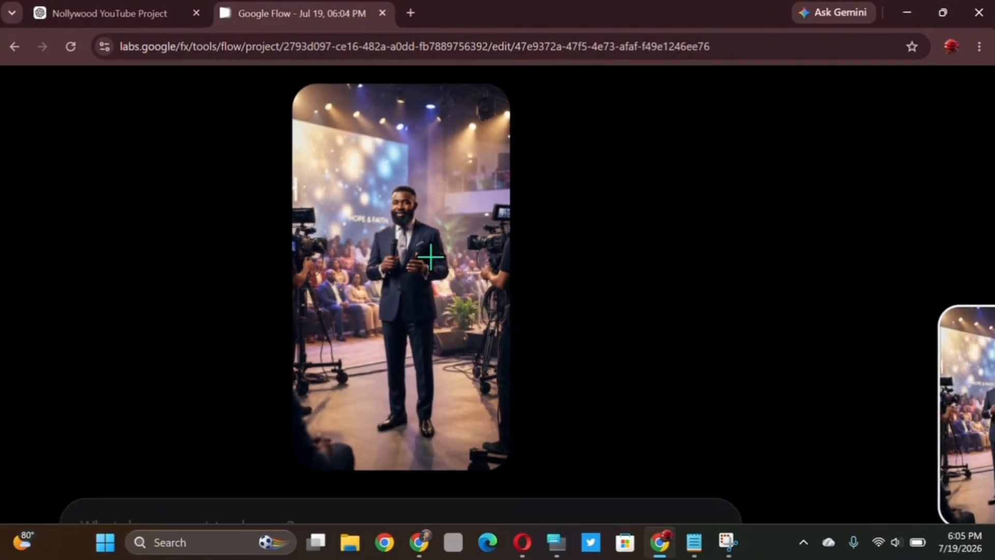
{"action": "scroll", "coordinate": [430, 257], "scroll_direction": "up", "scroll_amount": 4}
{"action": "scroll", "coordinate": [431, 257], "scroll_direction": "down", "scroll_amount": 2}
{"action": "scroll", "coordinate": [431, 257], "scroll_direction": "down", "scroll_amount": 5}
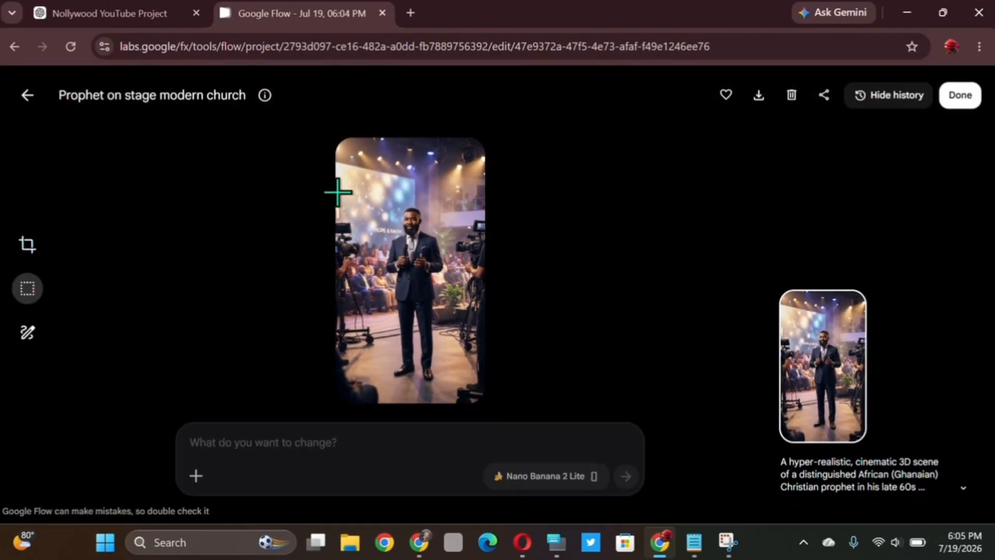
{"action": "left_click", "coordinate": [27, 95]}
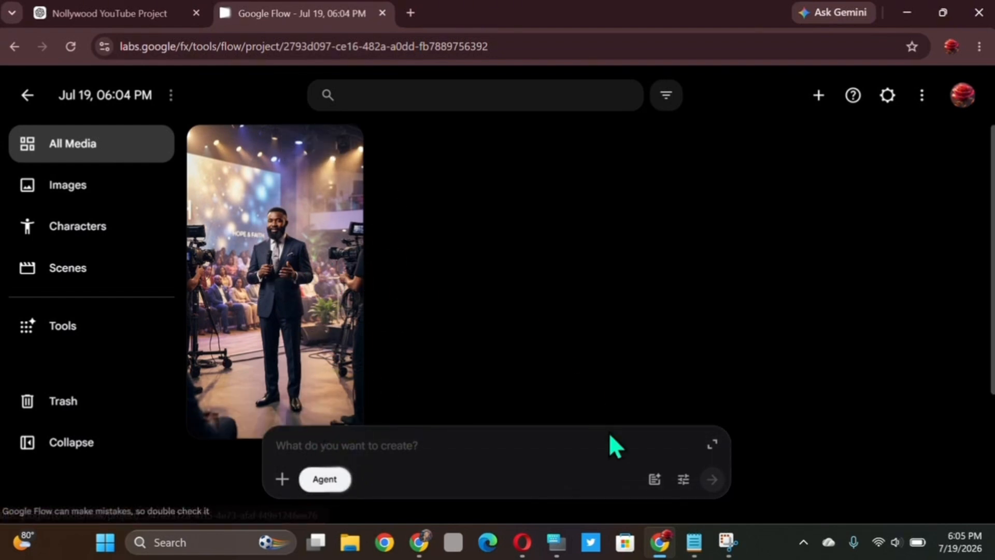
- Set the agent's default number of generated images to x4 and return to the project
{"action": "left_click", "coordinate": [684, 479]}
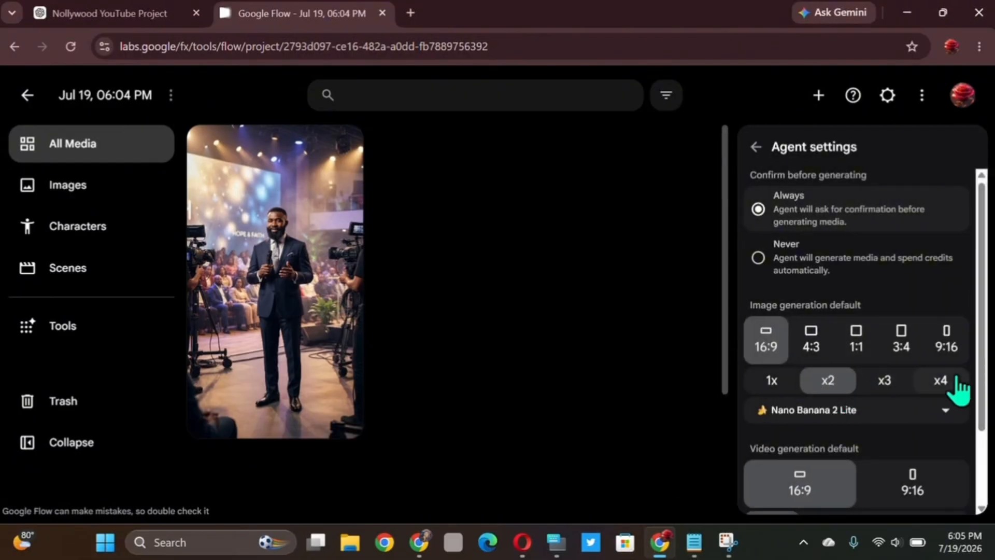
{"action": "left_click", "coordinate": [930, 382]}
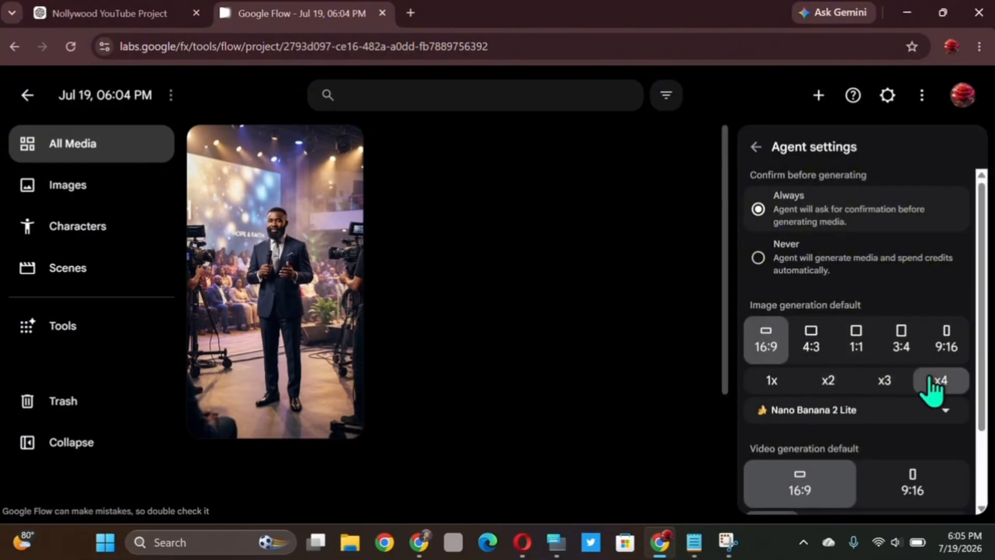
{"action": "left_click", "coordinate": [756, 148]}
- Paste the copied prophet prompt into the creation box again and submit it to generate more images
{"action": "right_click", "coordinate": [372, 449]}
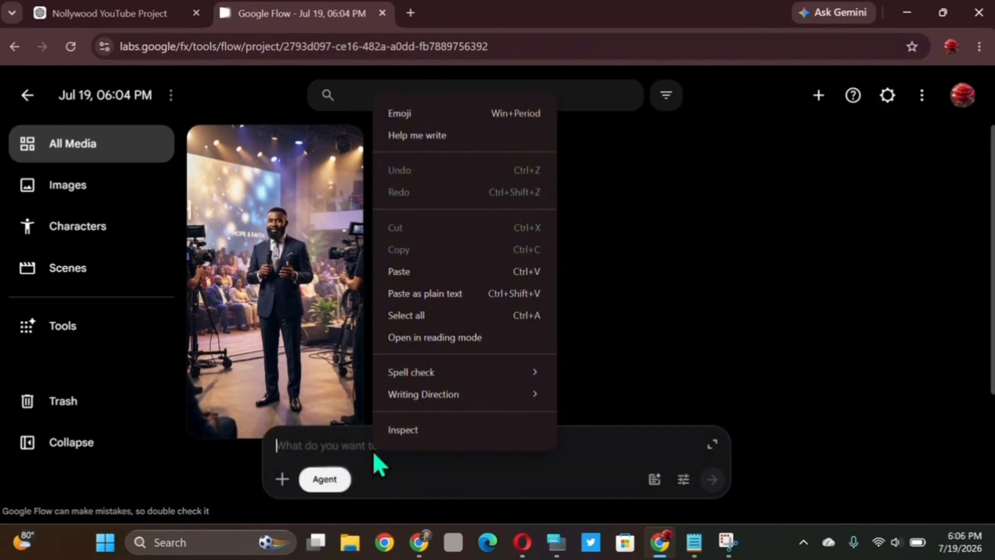
{"action": "left_click", "coordinate": [408, 267]}
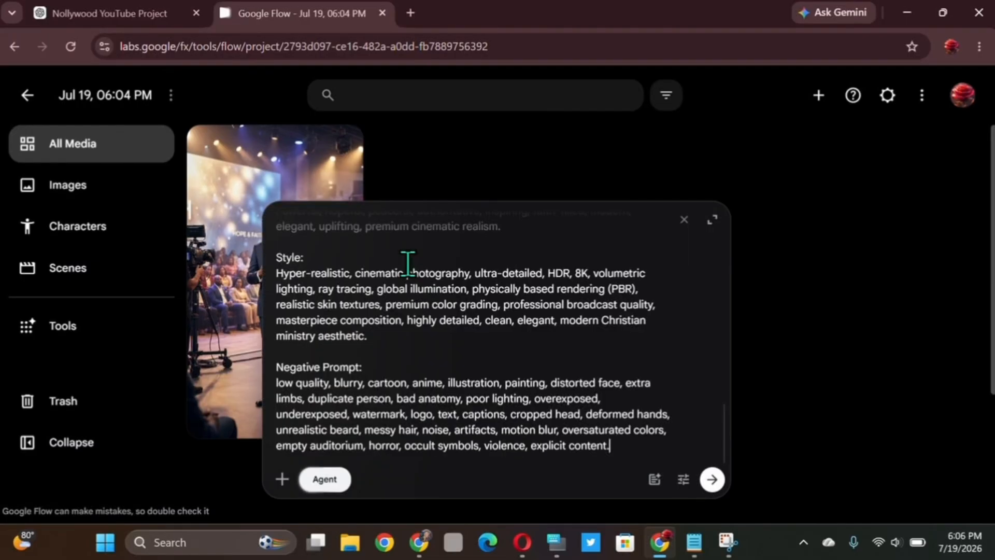
{"action": "left_click", "coordinate": [713, 480]}
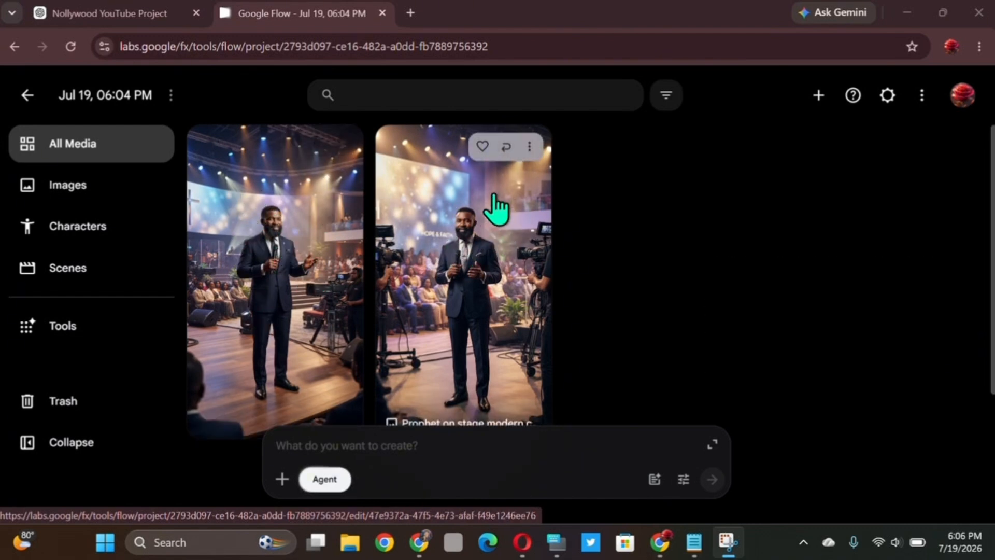
- Download the prophet image with cameras on both sides as a 2K upscale, and create a new Flow project
{"action": "right_click", "coordinate": [500, 257]}
{"action": "mouse_move", "coordinate": [567, 325]}
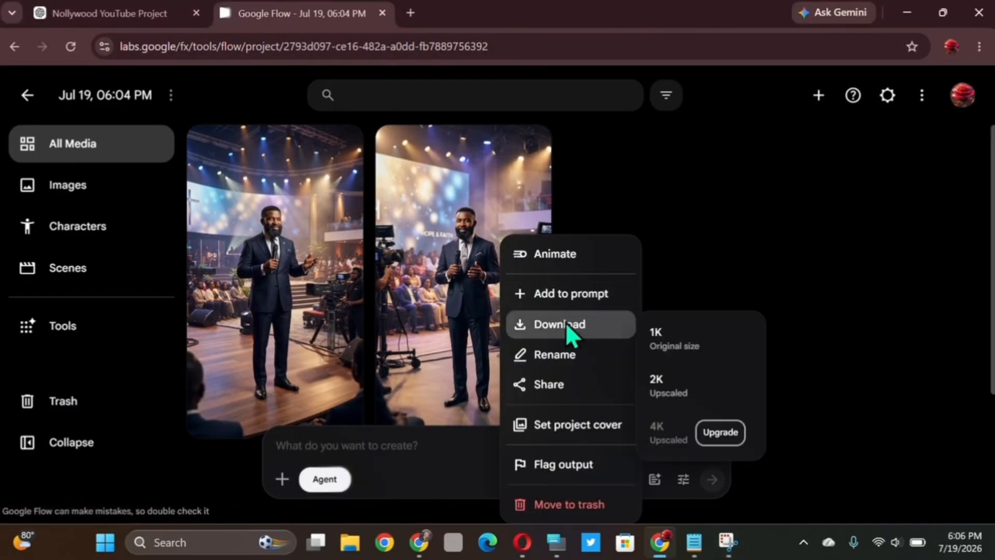
{"action": "left_click", "coordinate": [679, 393]}
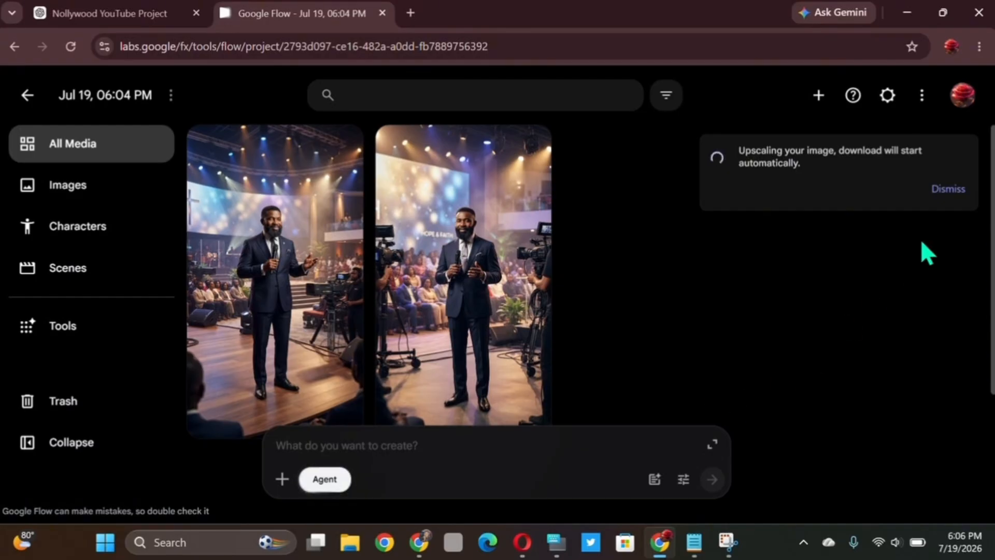
{"action": "left_click", "coordinate": [413, 24]}
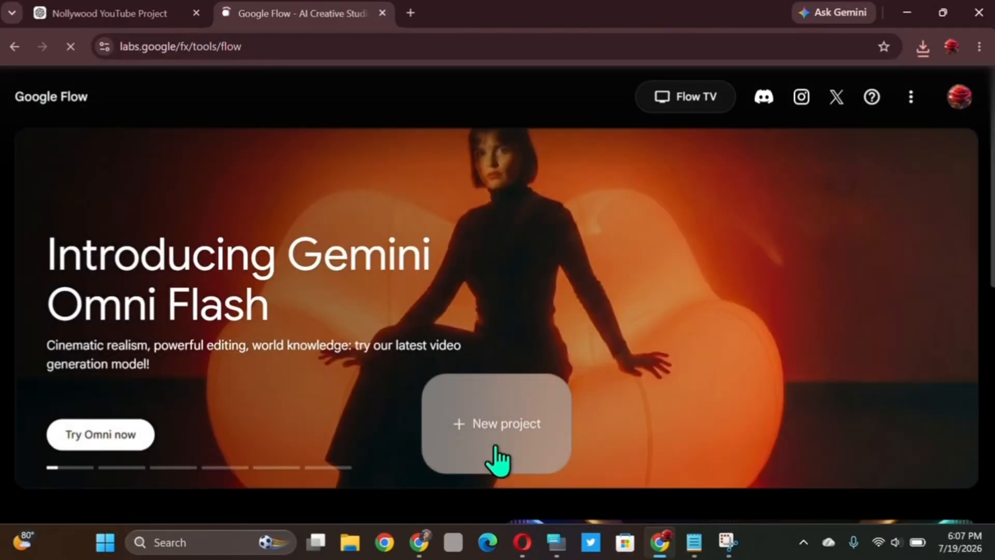
{"action": "left_click", "coordinate": [490, 452]}
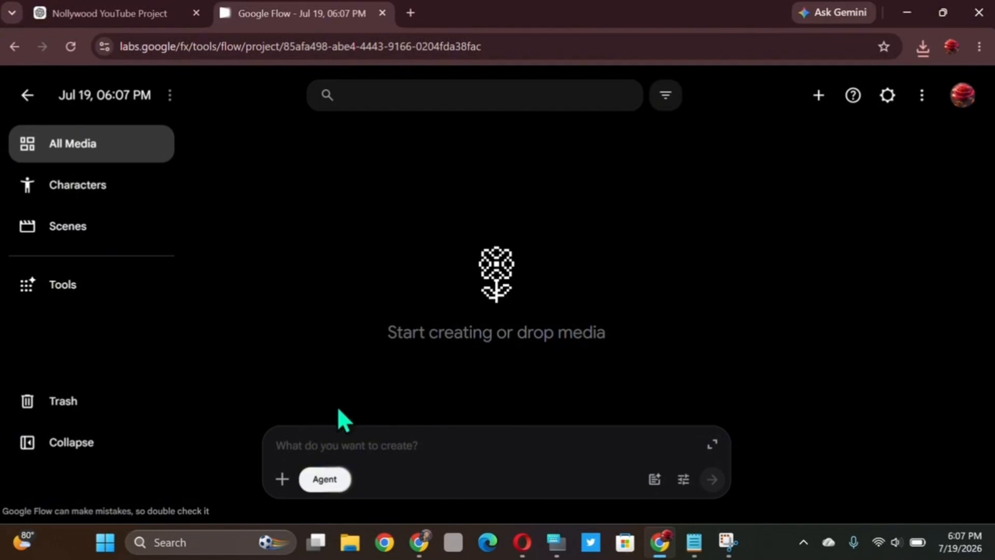
- Switch to the AI Podcast notes in Notepad and copy the paragraph requesting 10 continuative Biblical motivational dialogue scenes of 10 seconds each
{"action": "left_click", "coordinate": [119, 8]}
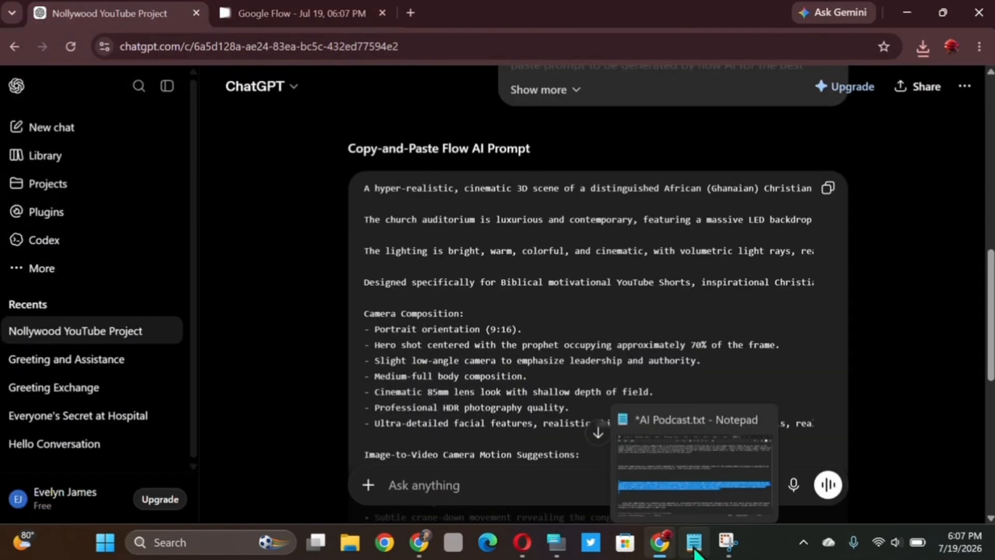
{"action": "left_click", "coordinate": [694, 543]}
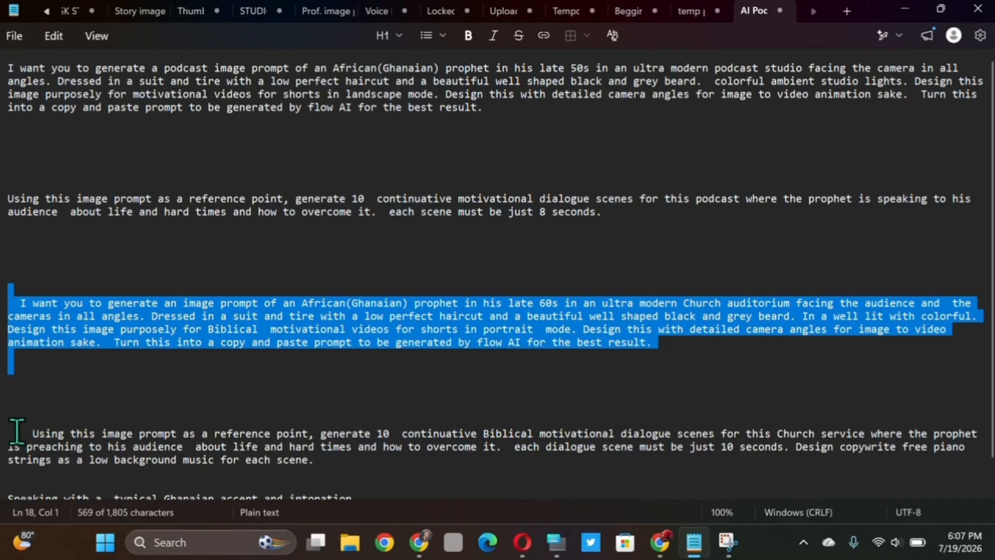
{"action": "left_click_drag", "start_coordinate": [17, 431], "coordinate": [253, 450]}
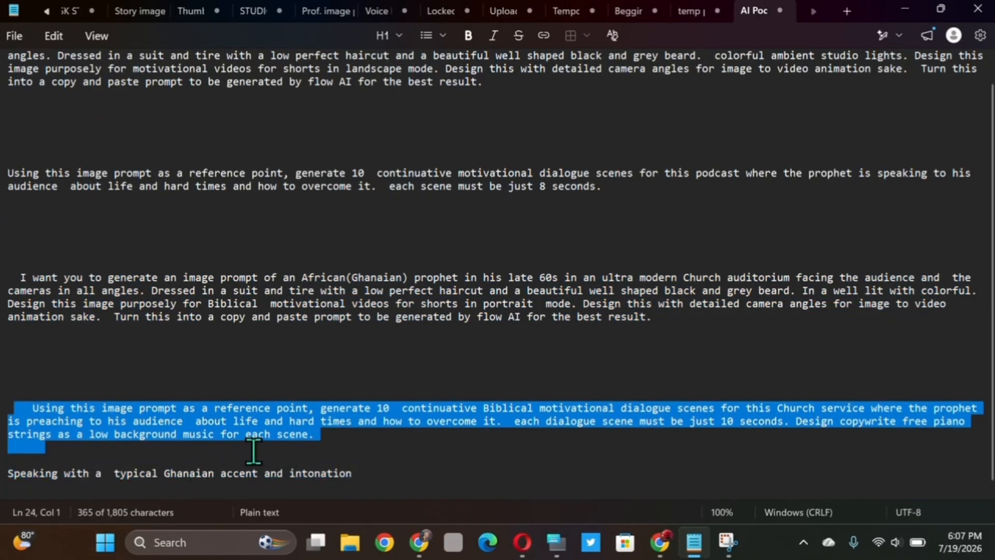
{"action": "right_click", "coordinate": [235, 417]}
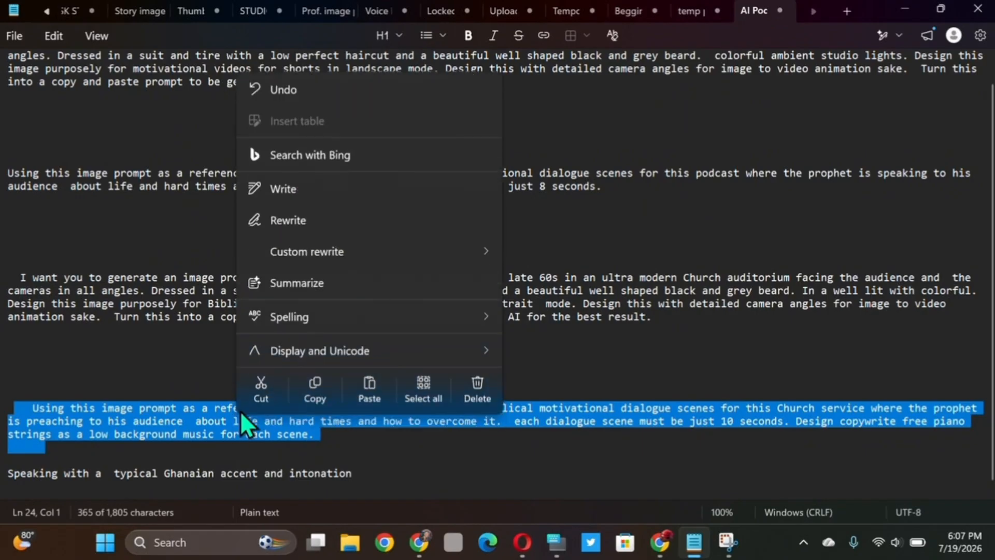
{"action": "left_click", "coordinate": [309, 388]}
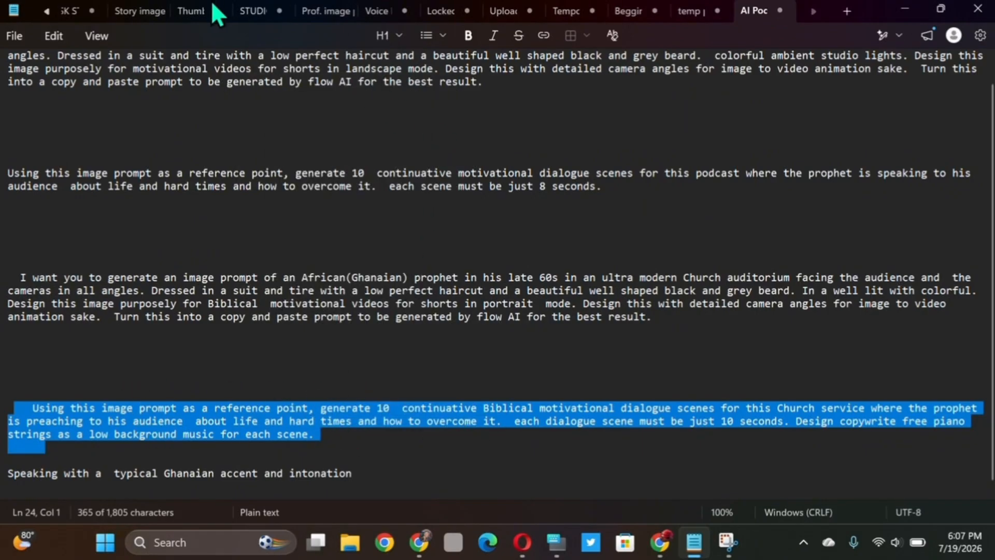
- Return to the ChatGPT conversation, paste the copied dialogue-scenes request, and send it
{"action": "left_click", "coordinate": [908, 11]}
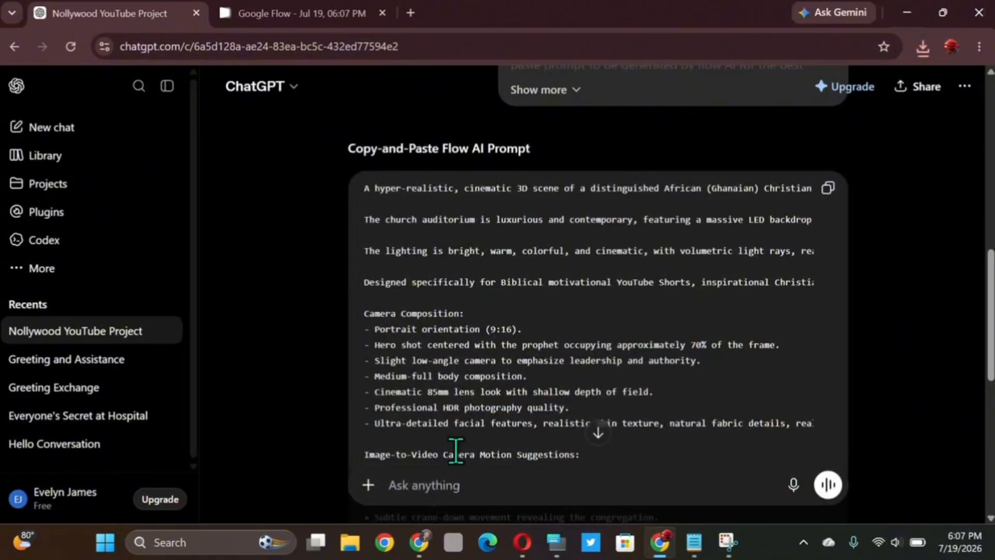
{"action": "left_click", "coordinate": [443, 478]}
{"action": "key", "text": "ctrl+v"}
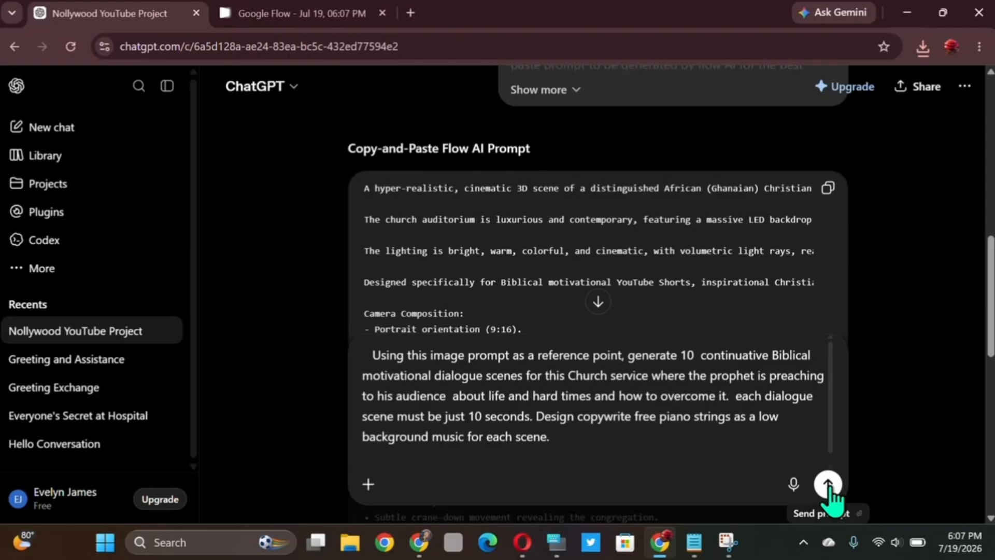
{"action": "left_click", "coordinate": [828, 485]}
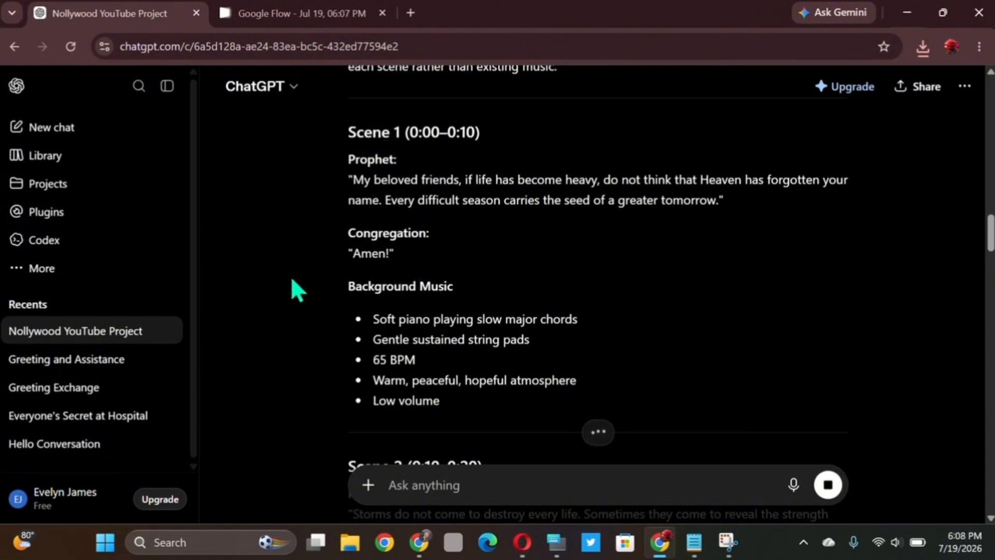
- Copy the Scene 1 text from the ChatGPT reply, including the prophet's line, the congregation's response and the background music list
{"action": "scroll", "coordinate": [449, 287], "scroll_direction": "down", "scroll_amount": 3}
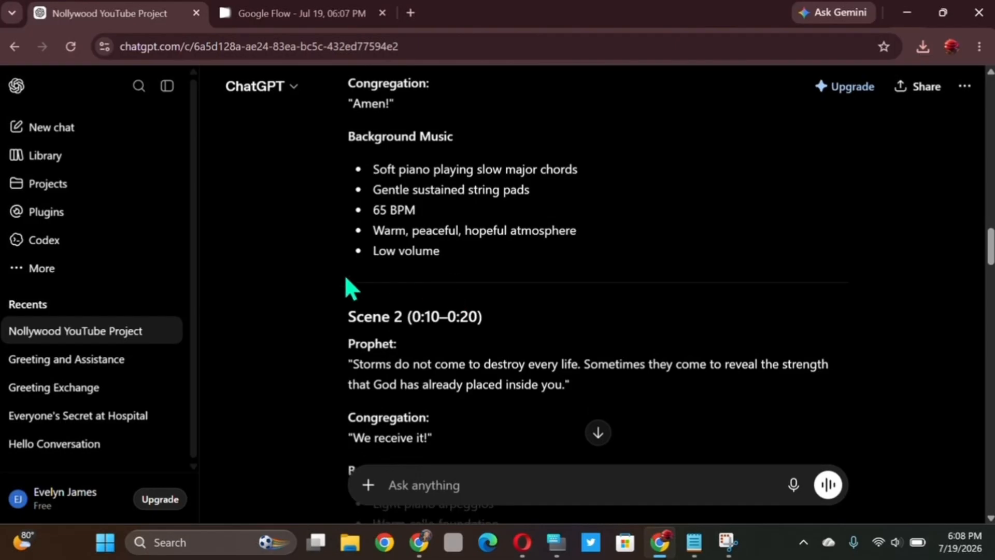
{"action": "scroll", "coordinate": [429, 178], "scroll_direction": "up", "scroll_amount": 2}
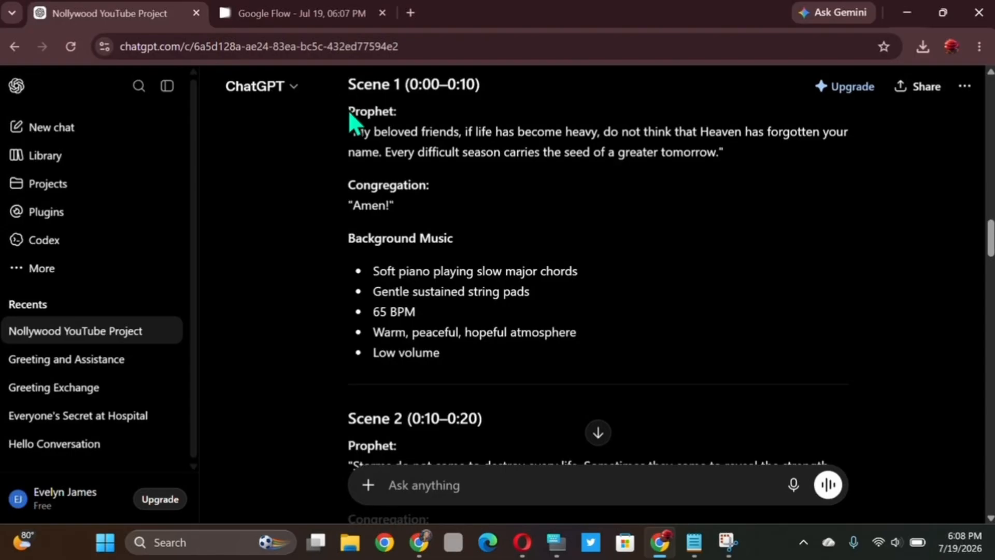
{"action": "left_click_drag", "start_coordinate": [348, 110], "coordinate": [543, 357]}
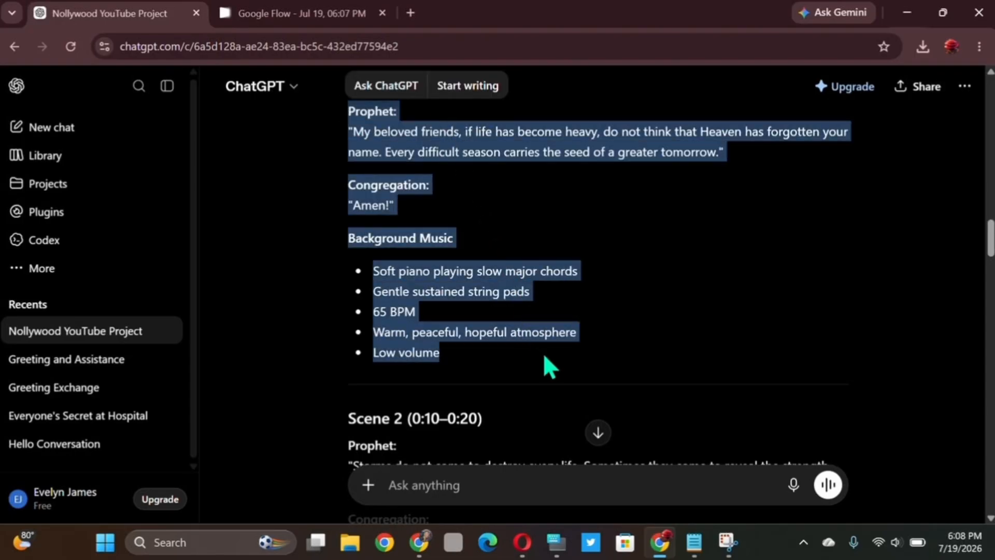
{"action": "right_click", "coordinate": [414, 137]}
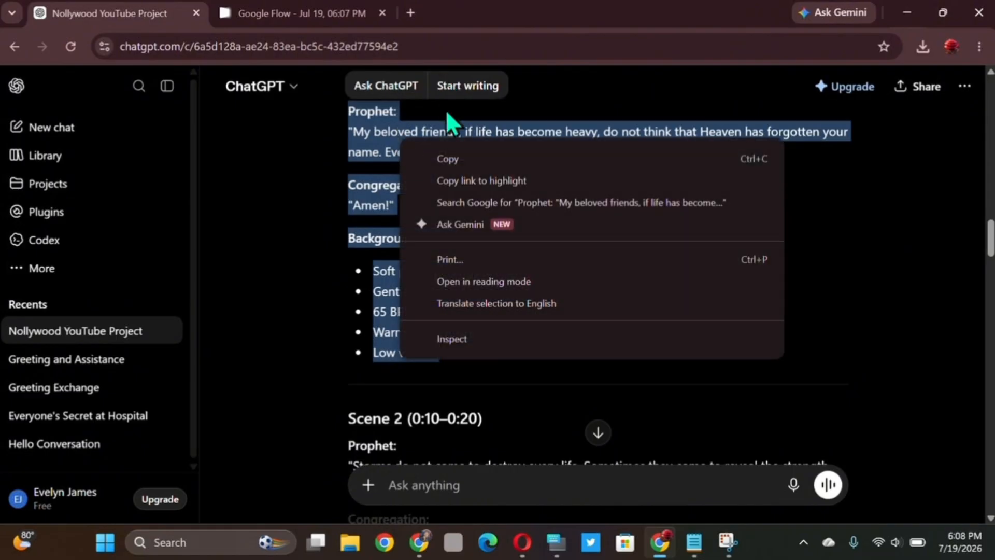
{"action": "left_click", "coordinate": [451, 158]}
- In the new Flow project, filter the media by Videos, Portrait aspect ratio and 8s duration
{"action": "left_click", "coordinate": [304, 12]}
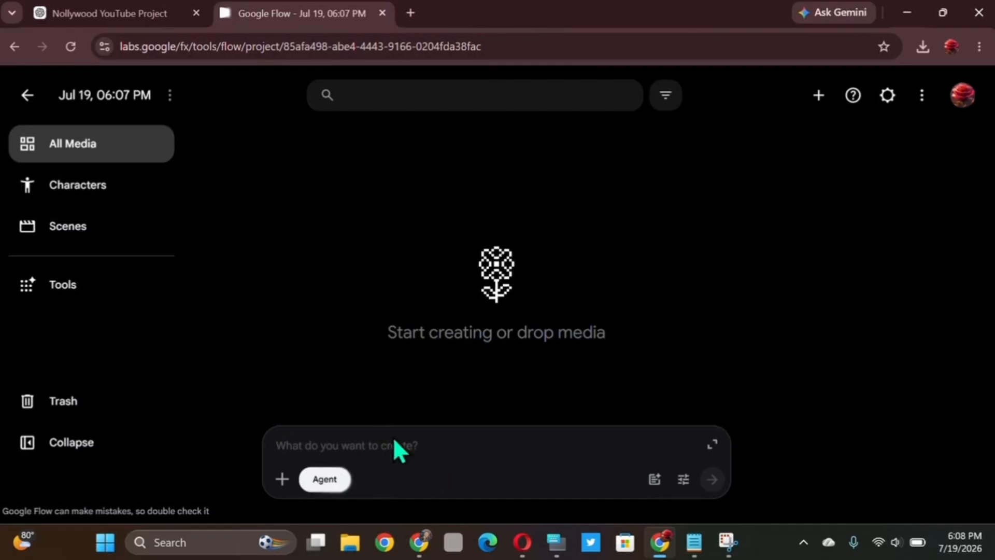
{"action": "left_click", "coordinate": [669, 97]}
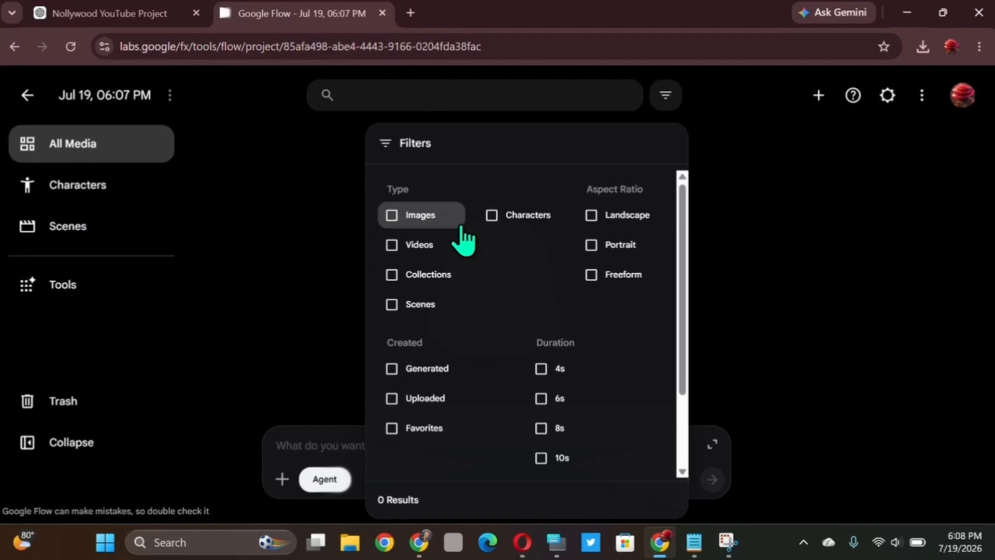
{"action": "left_click", "coordinate": [393, 259]}
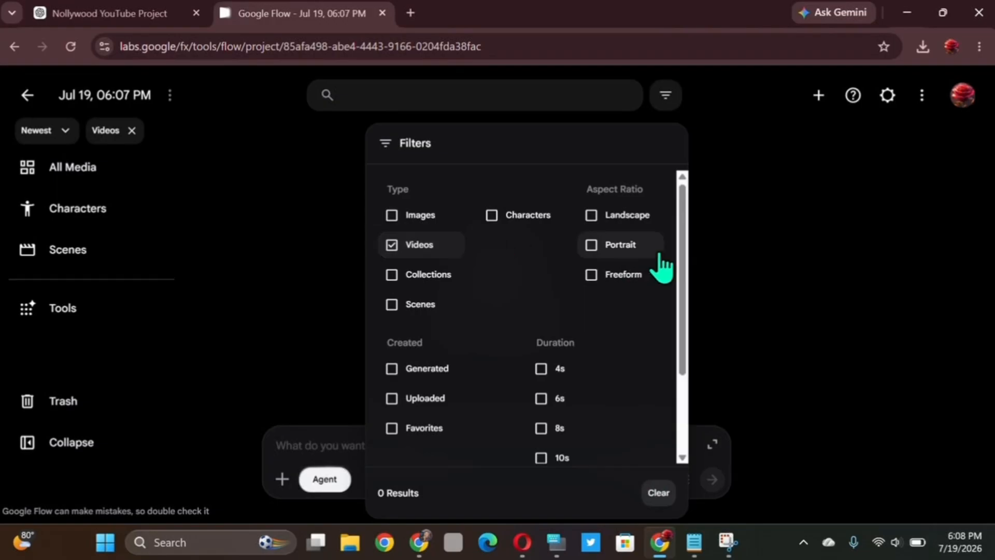
{"action": "left_click", "coordinate": [593, 246]}
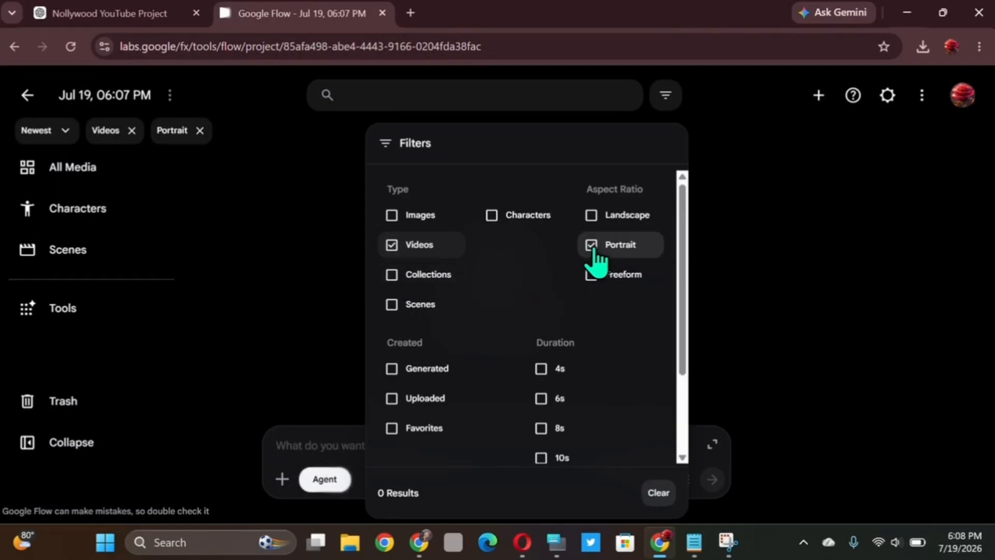
{"action": "left_click", "coordinate": [543, 435]}
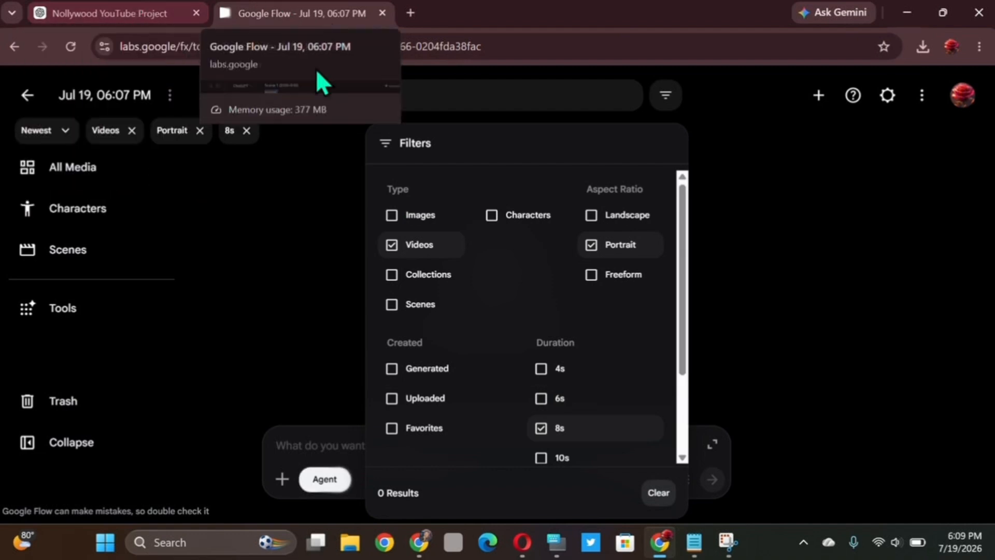
{"action": "left_click", "coordinate": [321, 206]}
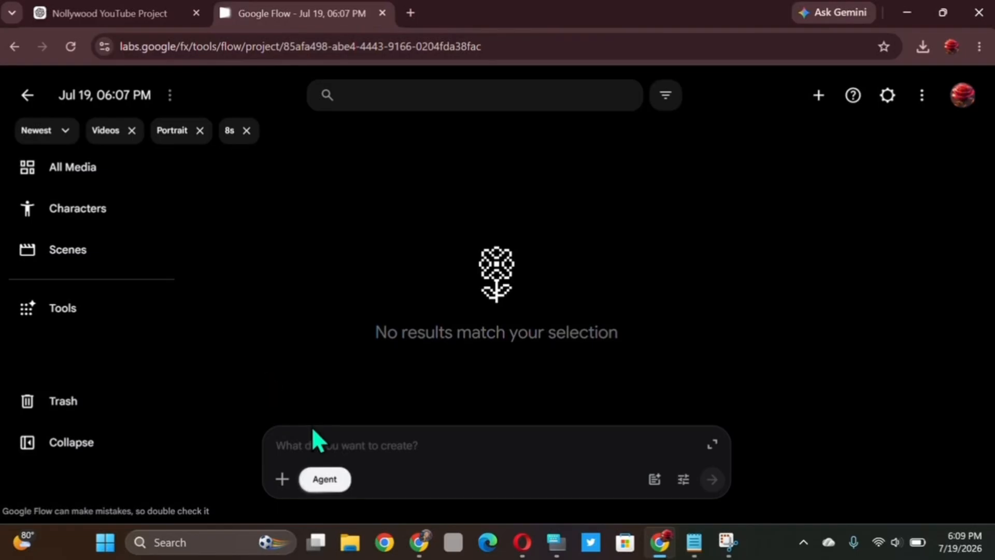
{"action": "left_click", "coordinate": [283, 479]}
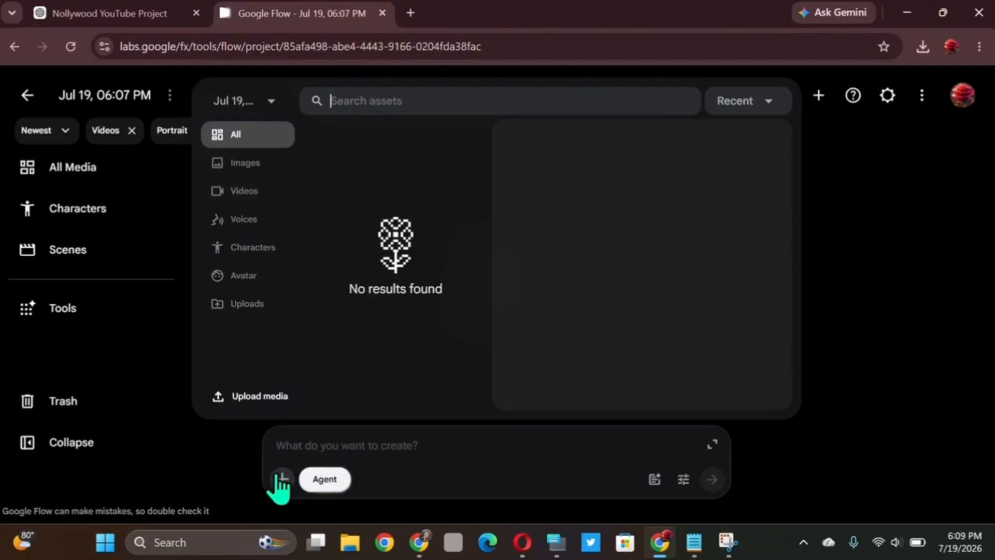
{"action": "left_click", "coordinate": [261, 397]}
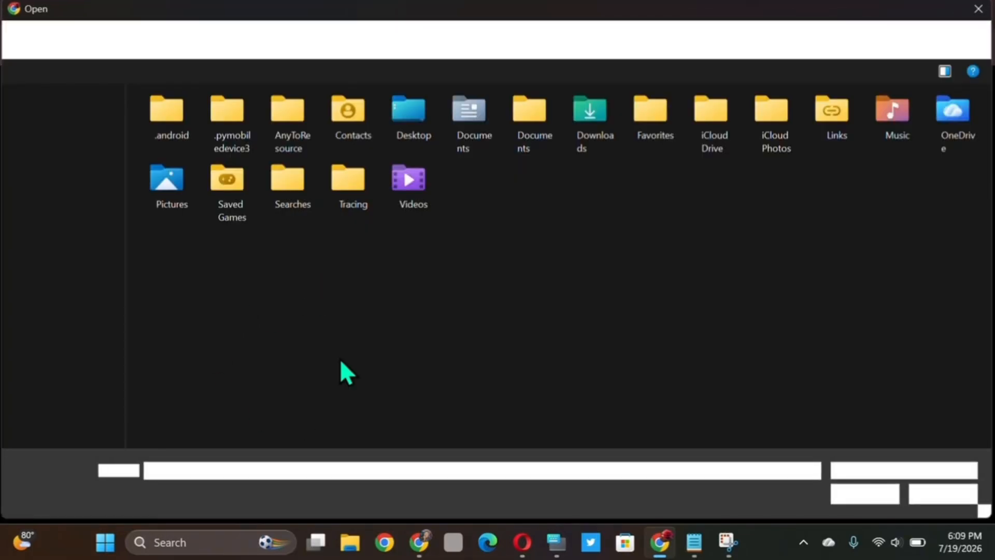
{"action": "scroll", "coordinate": [63, 371], "scroll_direction": "down", "scroll_amount": 3}
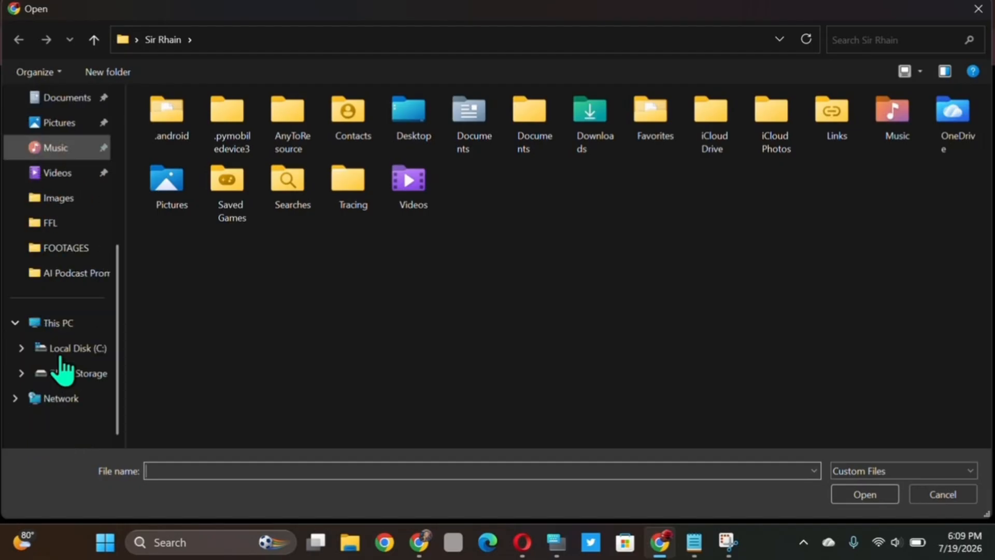
{"action": "scroll", "coordinate": [66, 159], "scroll_direction": "up", "scroll_amount": 2}
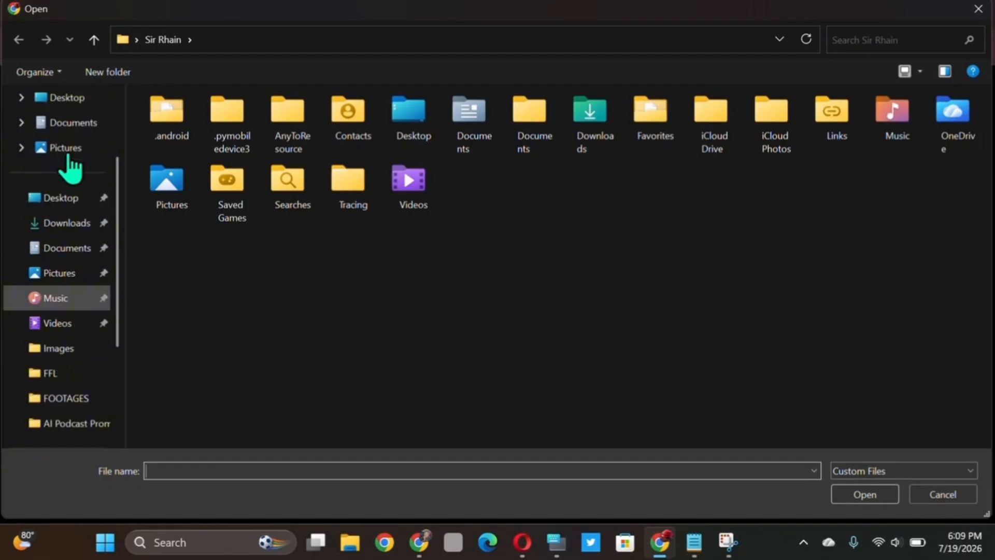
{"action": "left_click", "coordinate": [77, 223]}
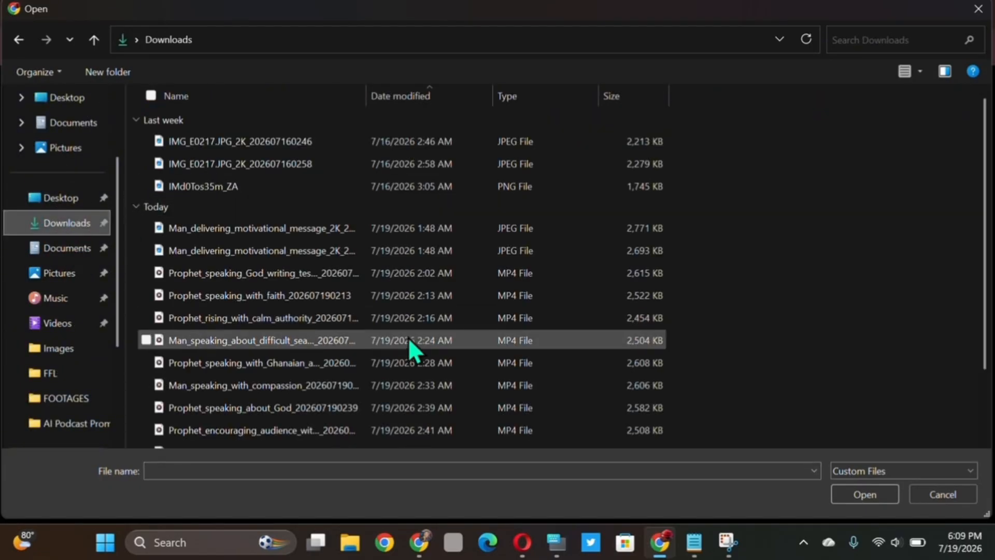
{"action": "scroll", "coordinate": [407, 342], "scroll_direction": "down", "scroll_amount": 2}
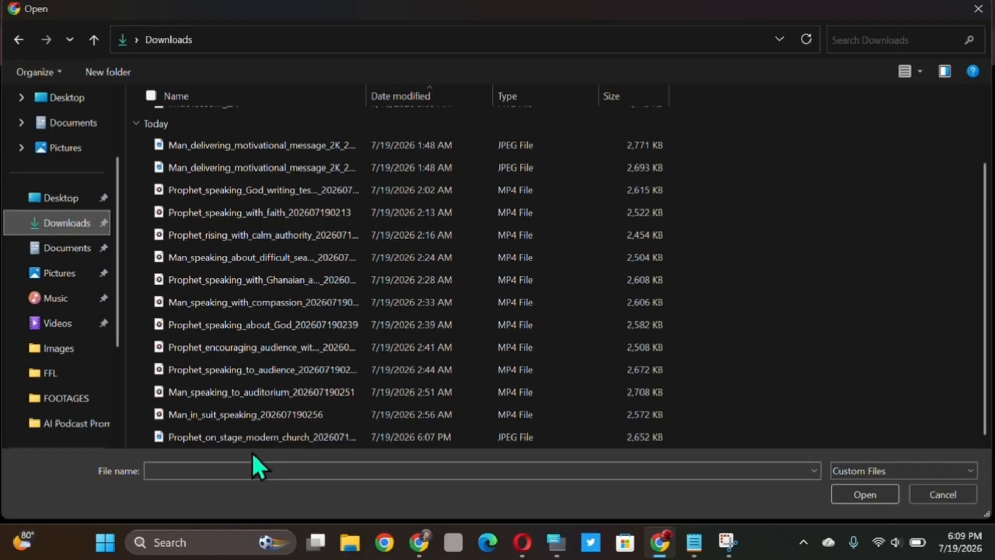
{"action": "left_click", "coordinate": [234, 434]}
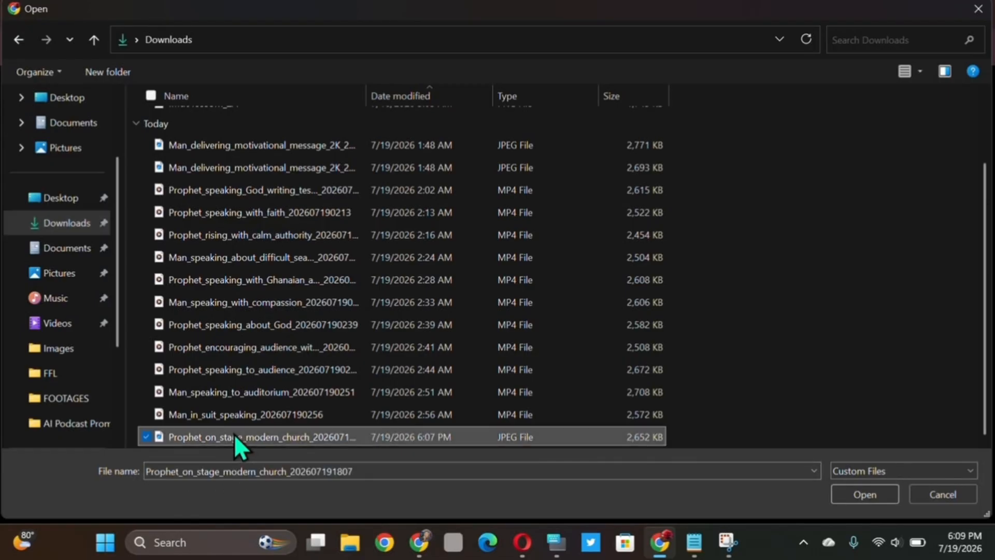
{"action": "left_click", "coordinate": [852, 496]}
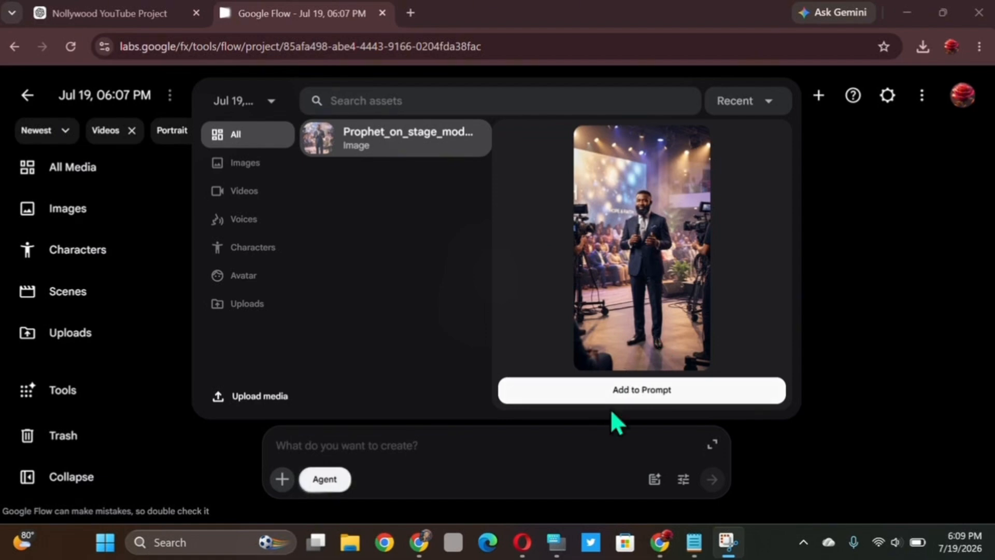
- Generate the Scene 1 video from the uploaded prophet image and the copied Scene 1 dialogue and music text, approving this single generation
{"action": "left_click", "coordinate": [654, 387]}
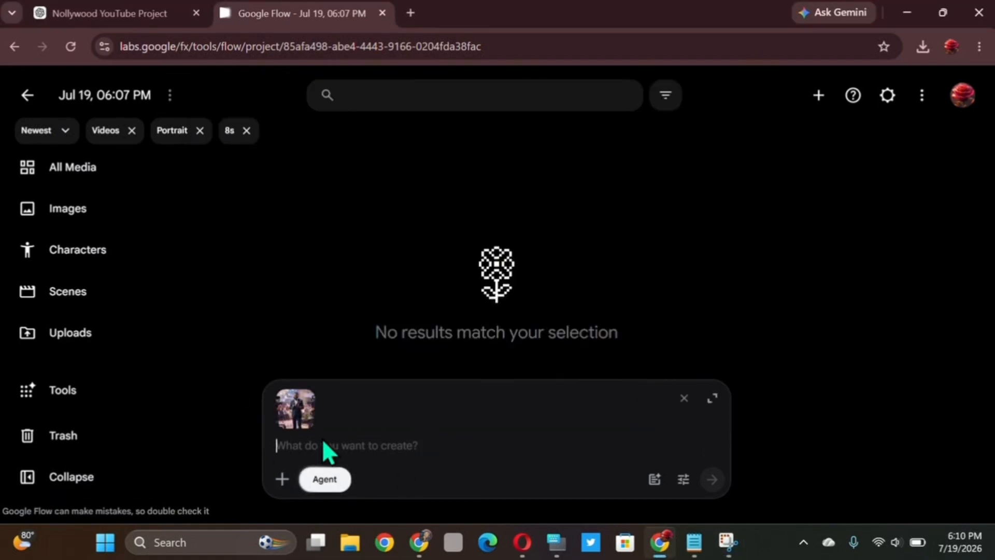
{"action": "right_click", "coordinate": [363, 443]}
{"action": "left_click", "coordinate": [406, 269]}
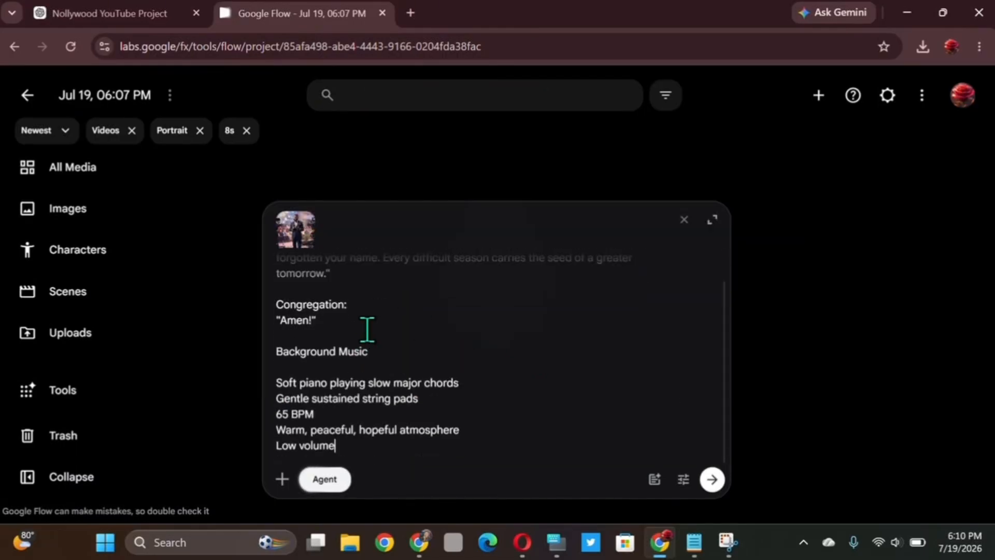
{"action": "scroll", "coordinate": [367, 330], "scroll_direction": "up", "scroll_amount": 1}
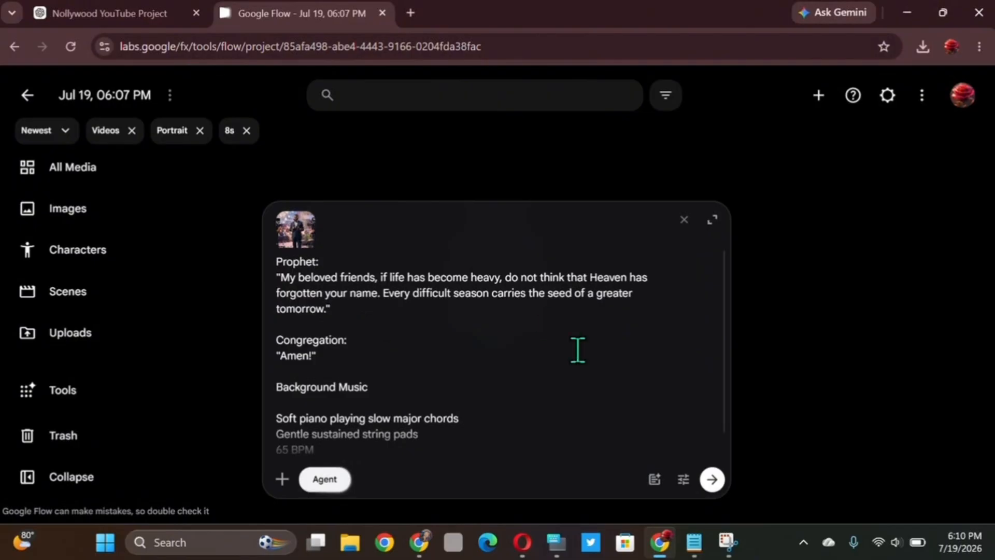
{"action": "left_click", "coordinate": [713, 480]}
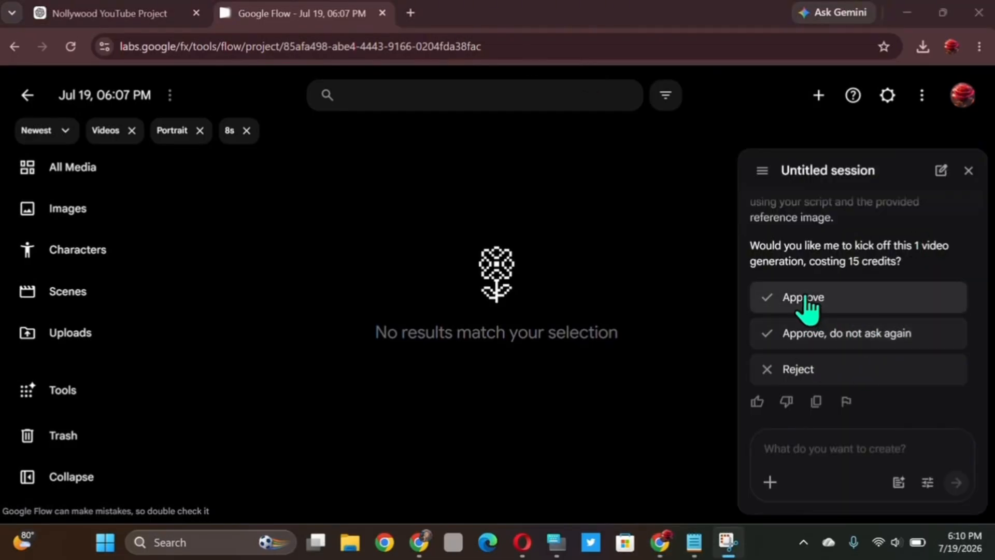
{"action": "left_click", "coordinate": [807, 298]}
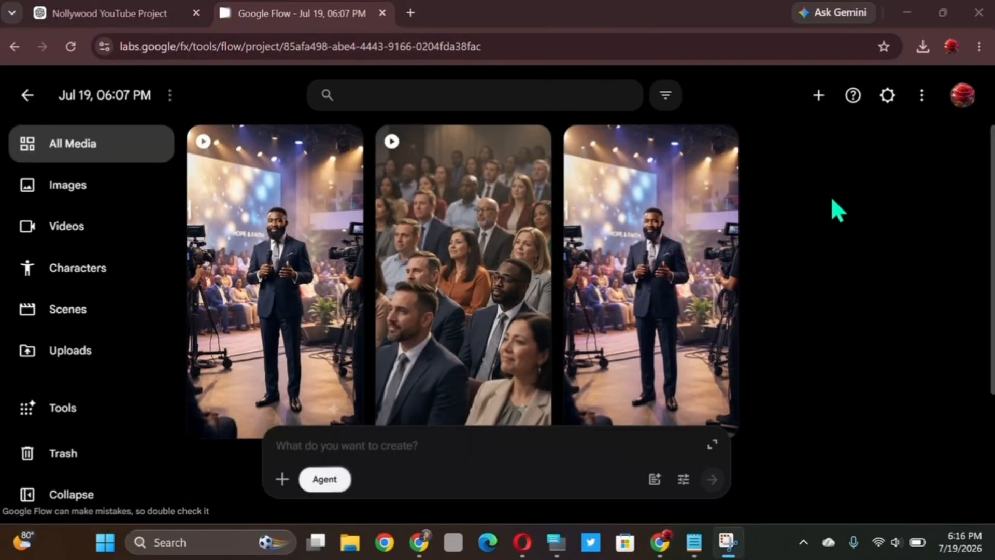
- Play the second generated Scene 1 video, replay it with the system volume raised to 100, and leave the project
{"action": "left_click", "coordinate": [478, 241]}
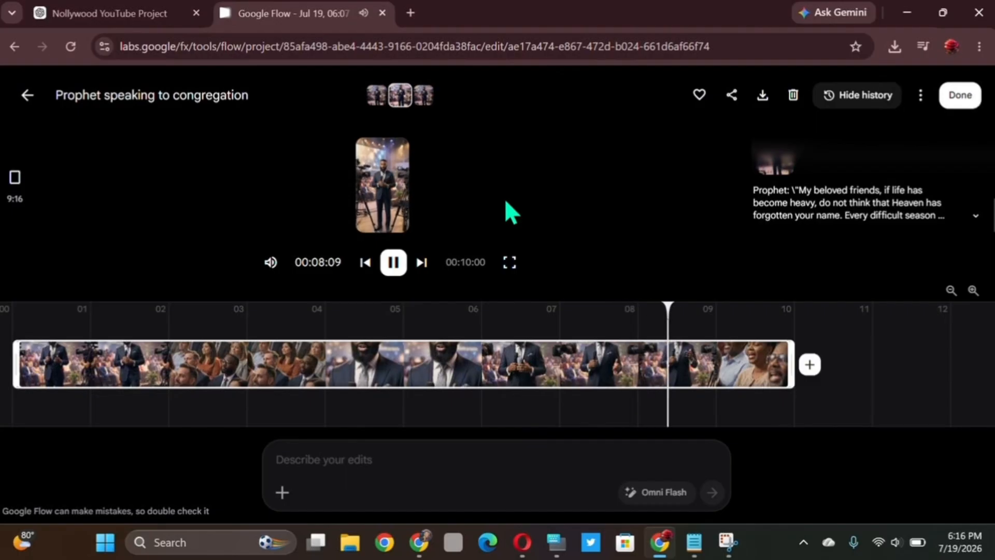
{"action": "key", "text": "XF86AudioRaiseVolume"}
{"action": "key", "text": "XF86AudioRaiseVolume"}
{"action": "key", "text": "XF86AudioRaiseVolume"}
{"action": "key", "text": "XF86AudioRaiseVolume"}
{"action": "key", "text": "XF86AudioRaiseVolume"}
{"action": "key", "text": "XF86AudioRaiseVolume"}
{"action": "key", "text": "XF86AudioRaiseVolume"}
{"action": "key", "text": "XF86AudioRaiseVolume"}
{"action": "key", "text": "XF86AudioRaiseVolume"}
{"action": "key", "text": "XF86AudioRaiseVolume"}
{"action": "key", "text": "XF86AudioRaiseVolume"}
{"action": "key", "text": "XF86AudioRaiseVolume"}
{"action": "key", "text": "XF86AudioRaiseVolume"}
{"action": "key", "text": "XF86AudioRaiseVolume"}
{"action": "key", "text": "XF86AudioRaiseVolume"}
{"action": "key", "text": "XF86AudioRaiseVolume"}
{"action": "key", "text": "XF86AudioRaiseVolume"}
{"action": "key", "text": "XF86AudioRaiseVolume"}
{"action": "key", "text": "XF86AudioRaiseVolume"}
{"action": "key", "text": "XF86AudioRaiseVolume"}
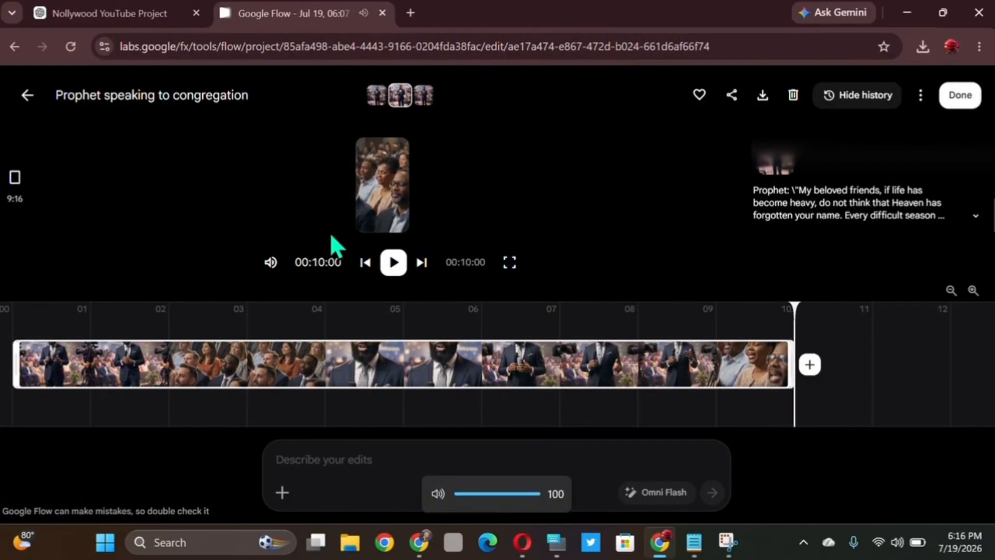
{"action": "left_click", "coordinate": [393, 263]}
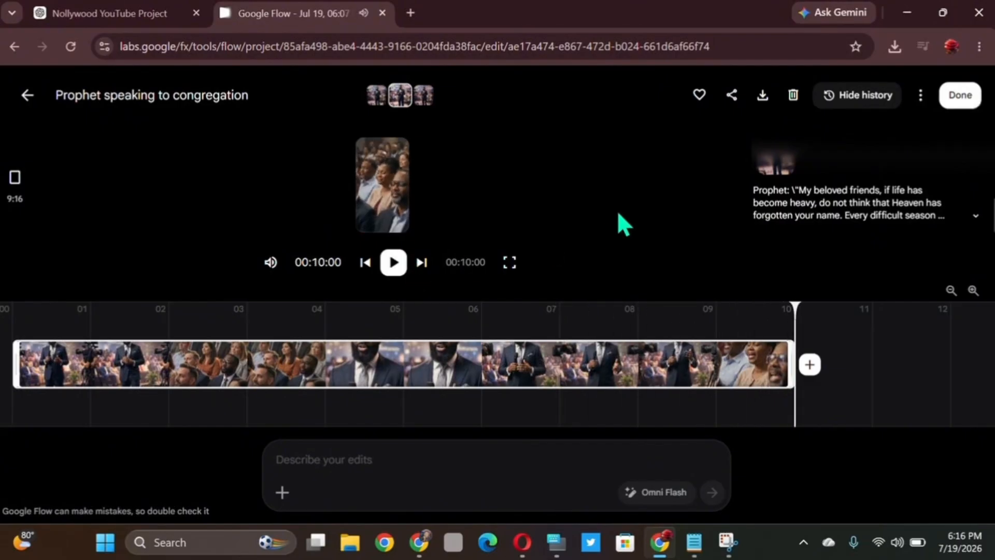
{"action": "left_click", "coordinate": [417, 23]}
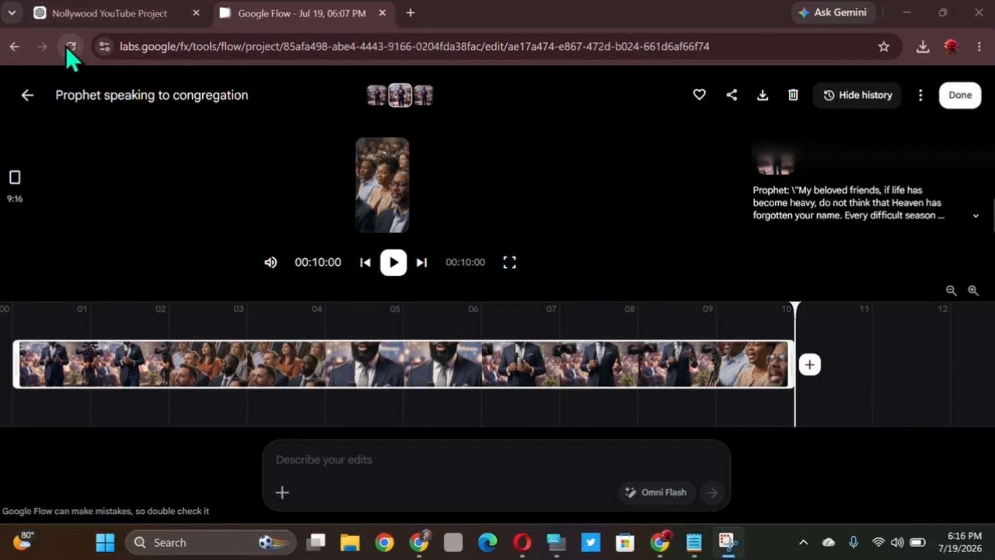
{"action": "left_click", "coordinate": [27, 95]}
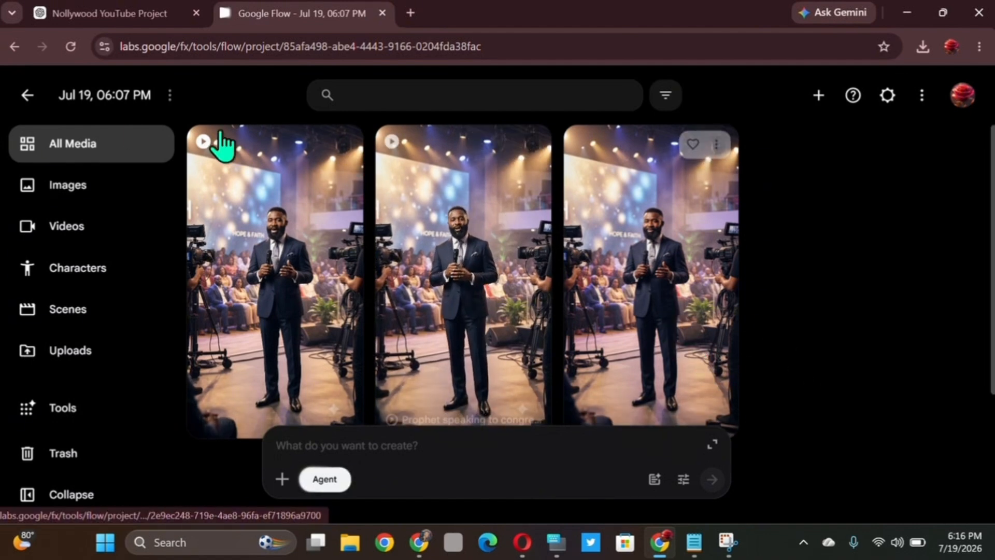
{"action": "left_click", "coordinate": [34, 91]}
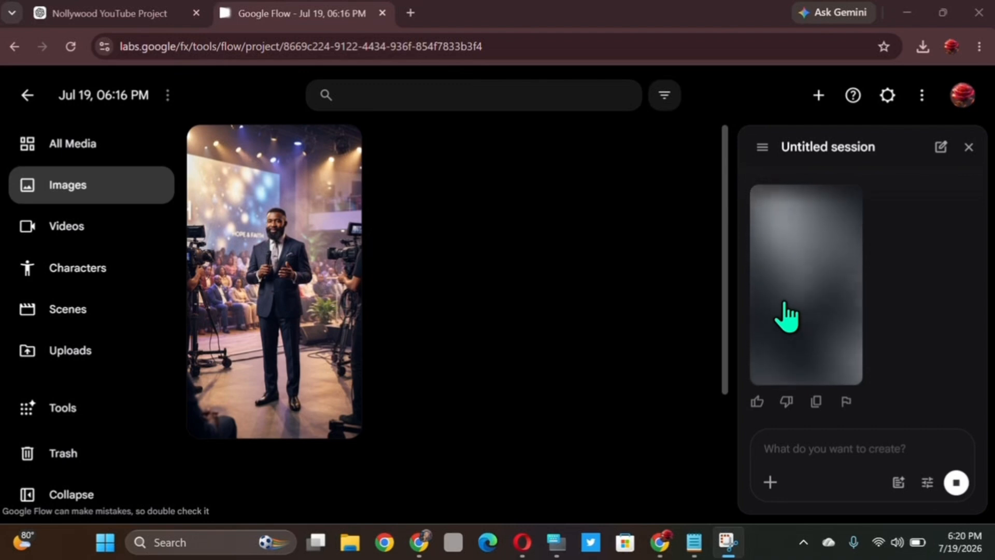
- Review the Ghanaian accent line in the AI Podcast notes in Notepad and the Scene 2 text in ChatGPT, ending back in Flow
{"action": "key", "text": "alt+Tab"}
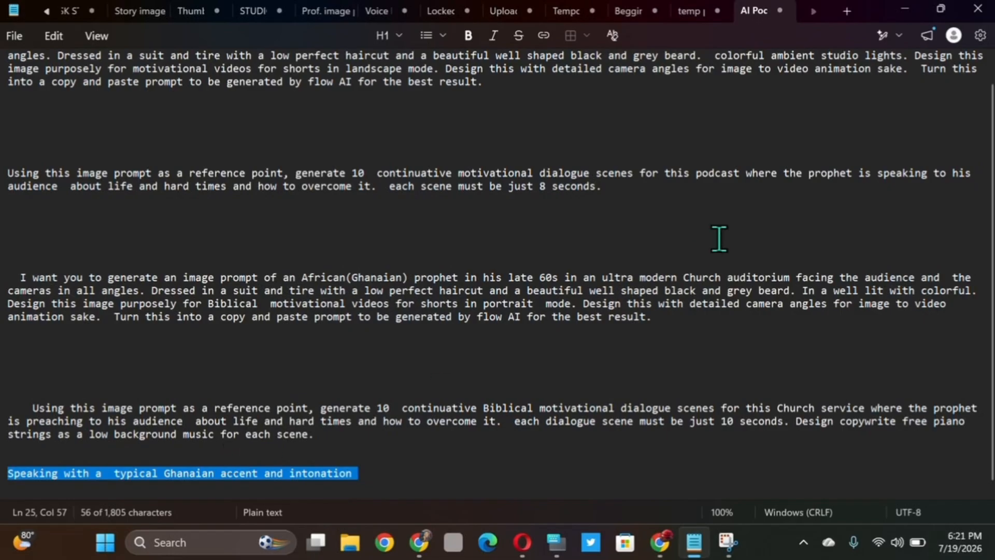
{"action": "left_click", "coordinate": [907, 11]}
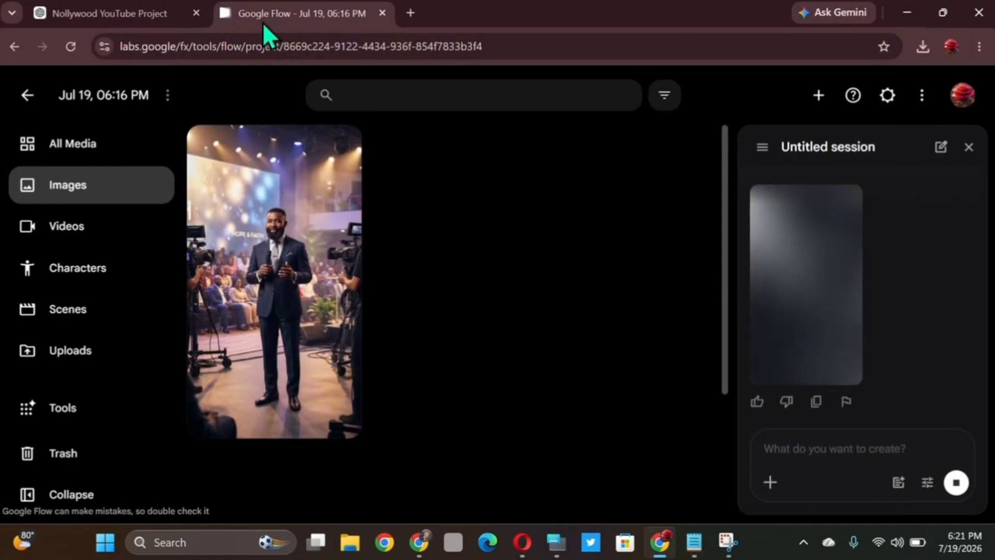
{"action": "left_click", "coordinate": [111, 12]}
{"action": "scroll", "coordinate": [438, 188], "scroll_direction": "up", "scroll_amount": 2}
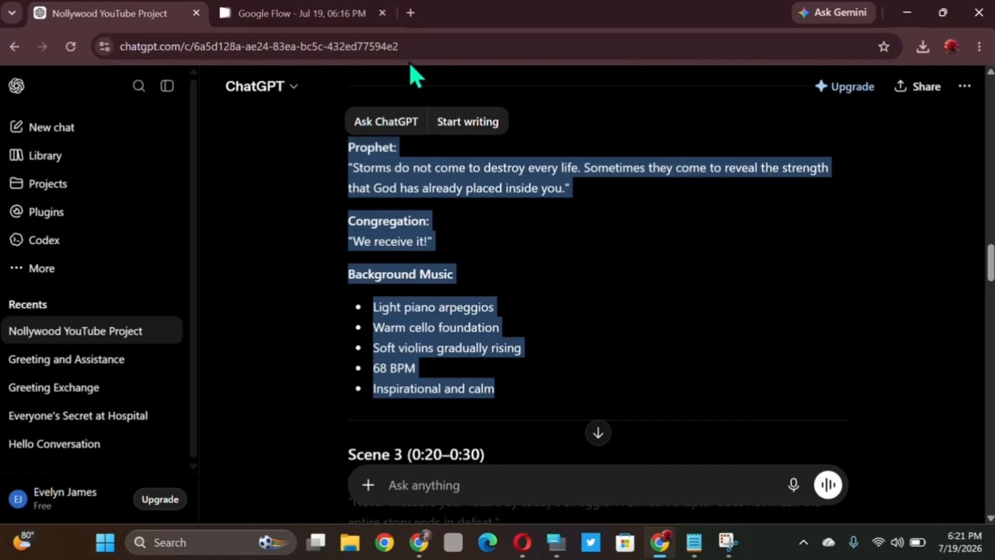
{"action": "left_click", "coordinate": [299, 18]}
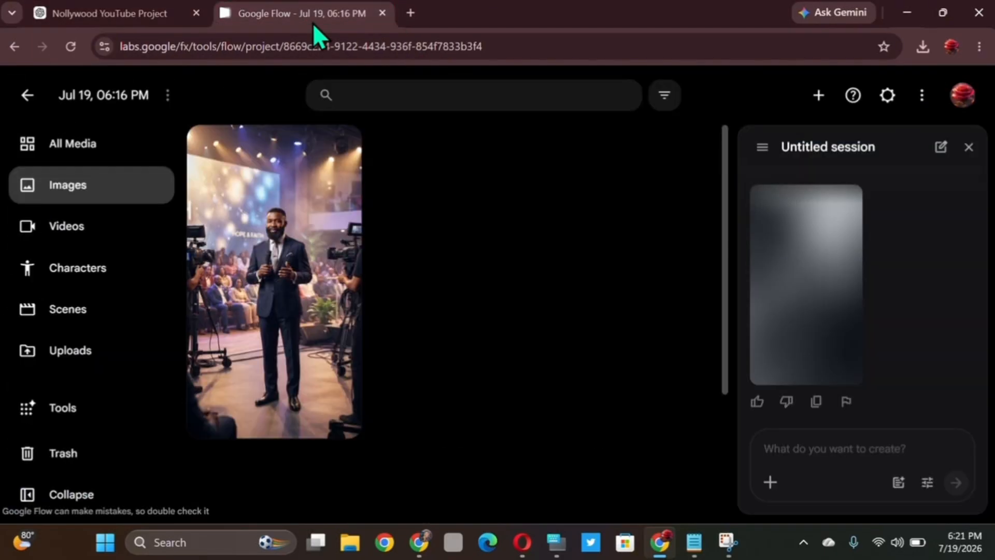
{"action": "left_click", "coordinate": [694, 542]}
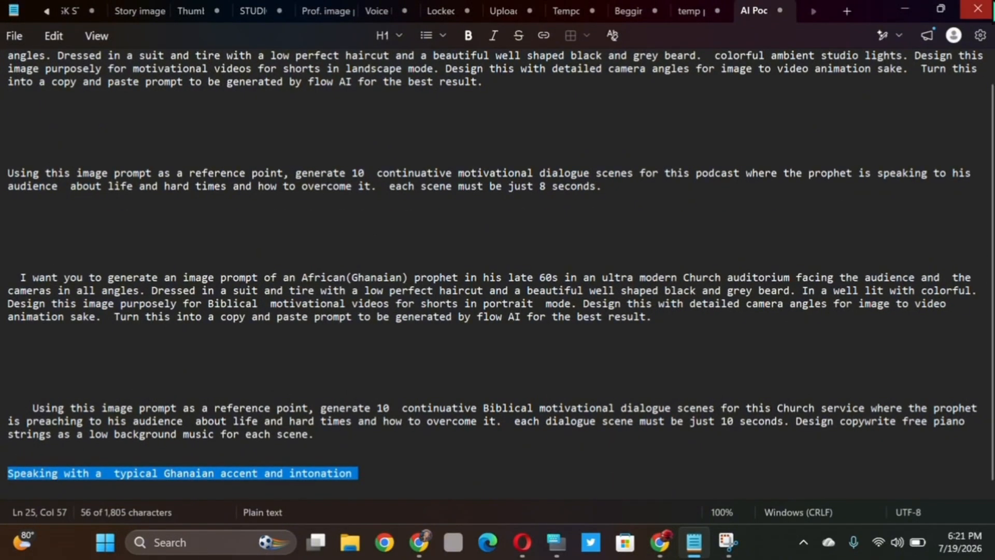
{"action": "left_click", "coordinate": [907, 10]}
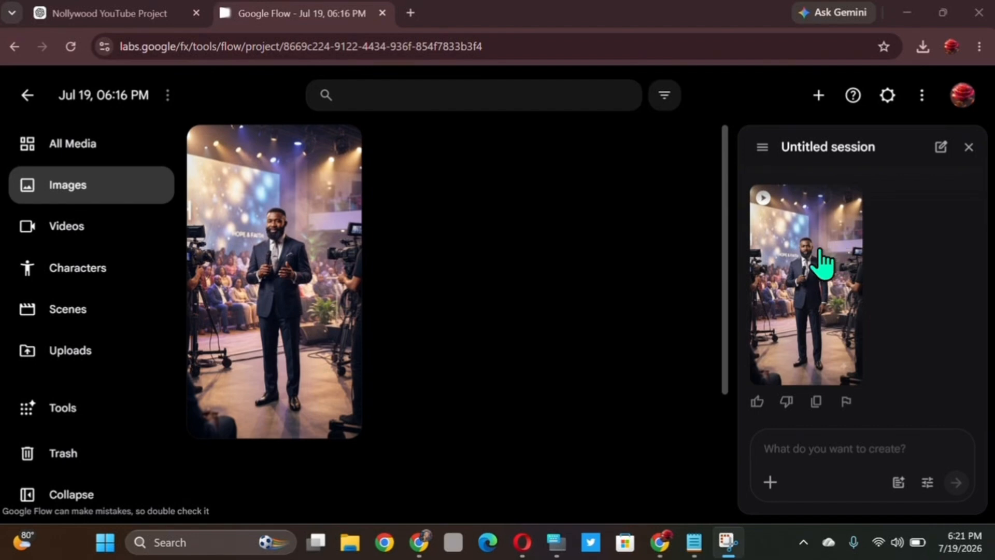
- Open the generated Scene 2 video from the Flow session and play it back
{"action": "left_click", "coordinate": [823, 262]}
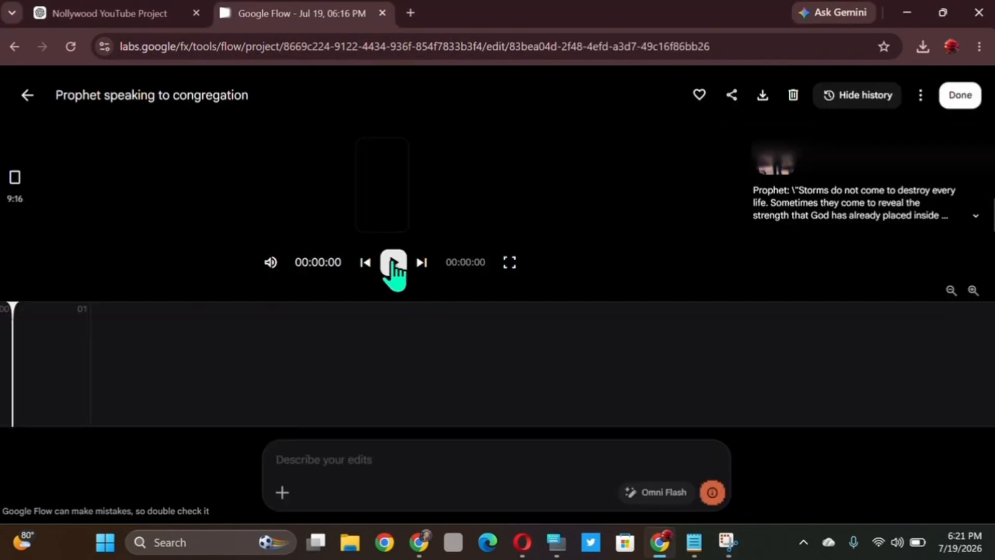
{"action": "left_click", "coordinate": [394, 263]}
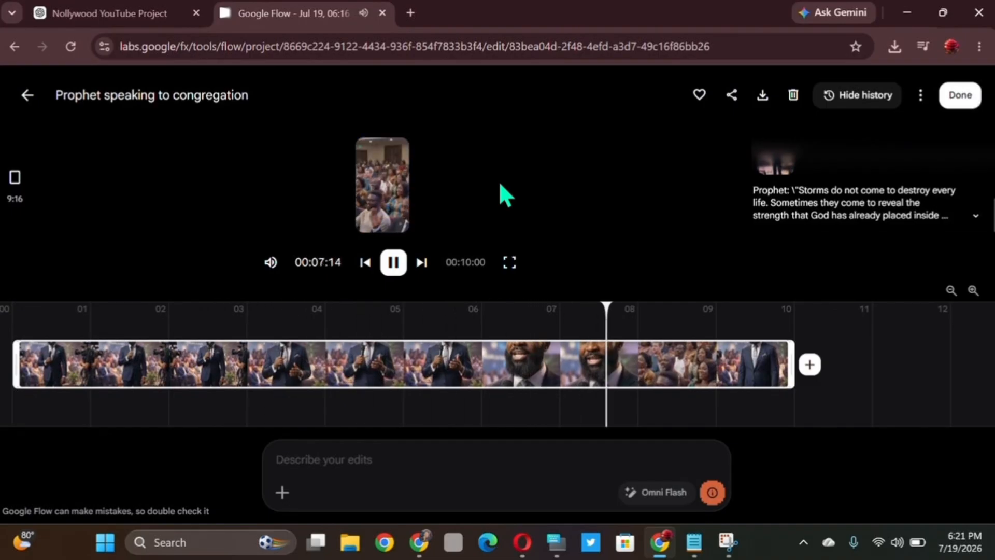
{"action": "left_click", "coordinate": [395, 263]}
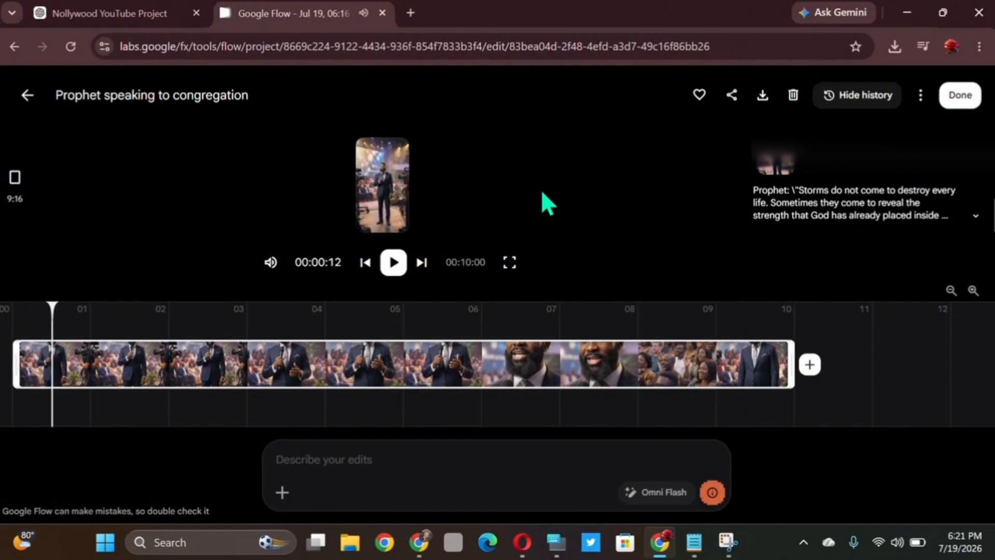